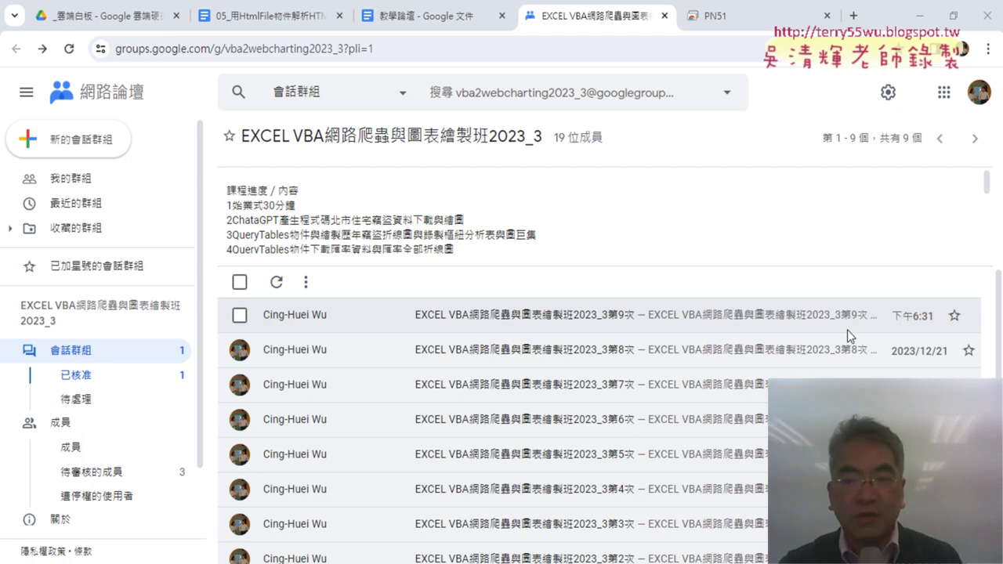
# Open the 第9次 class post, zoom to 125%, and highlight the XML download topic in item 01.
pyautogui.click(699, 320)
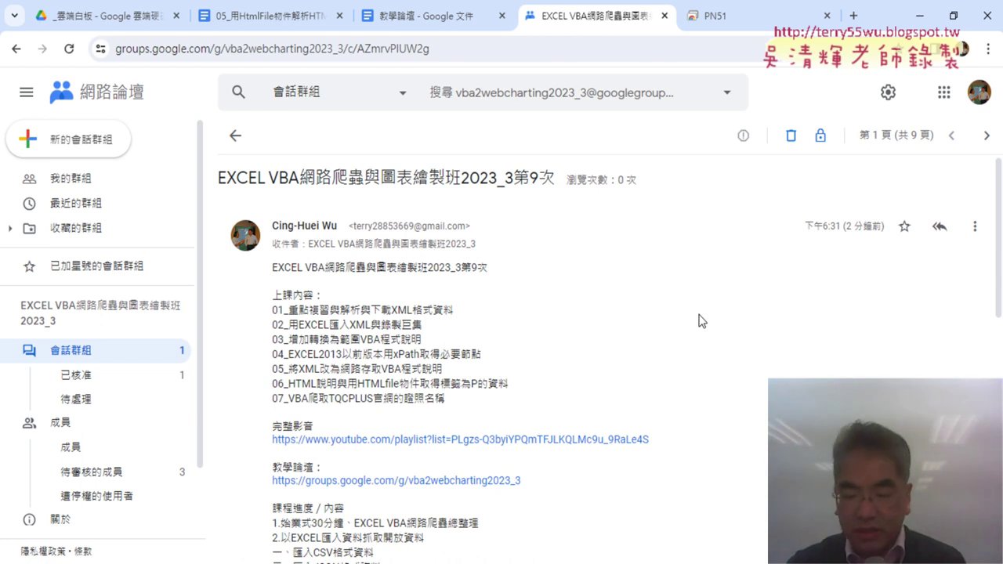
pyautogui.hotkey('ctrl', '+')
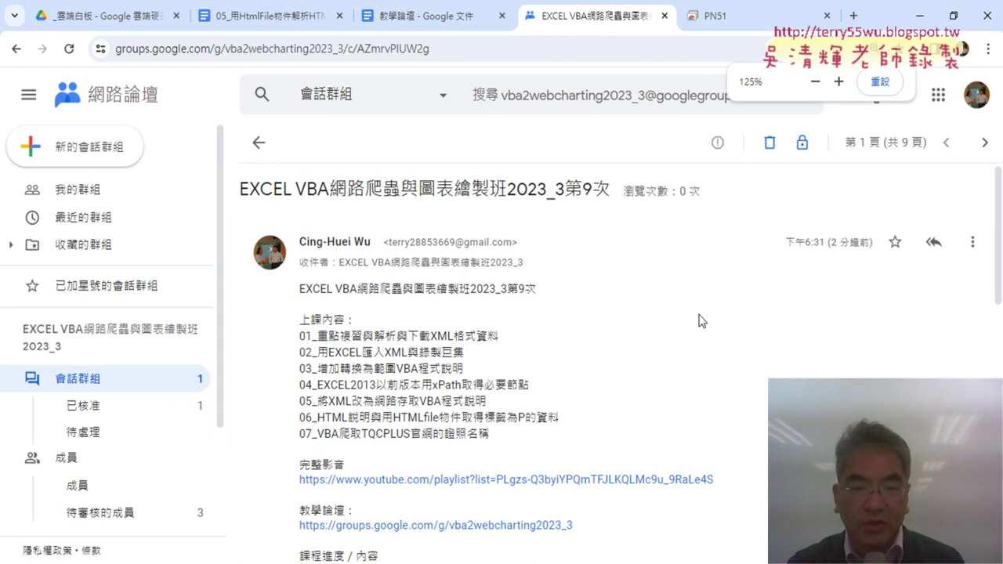
pyautogui.hotkey('ctrl', '+')
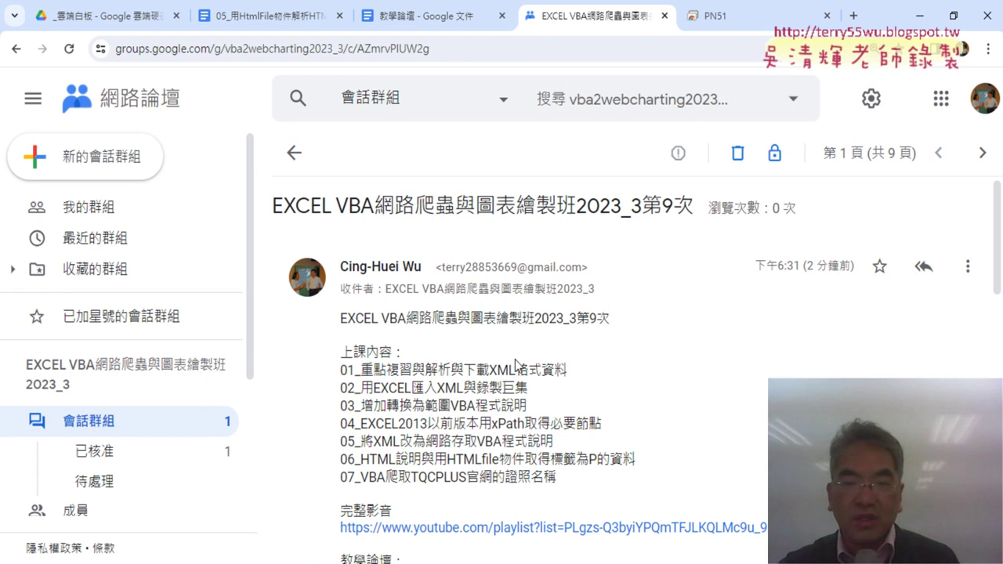
pyautogui.scroll(-2, 494, 329)
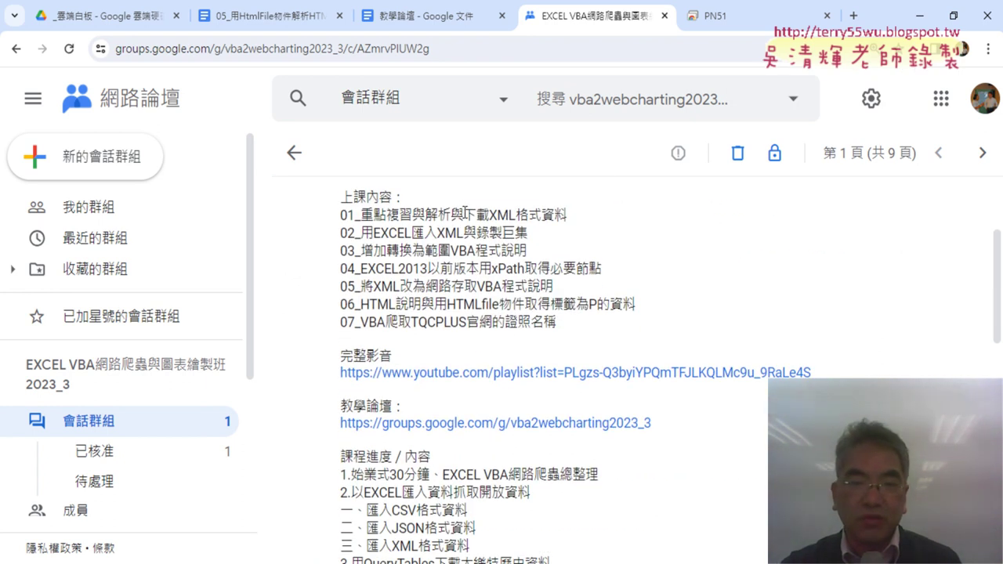
pyautogui.moveTo(463, 214); pyautogui.dragTo(566, 210)
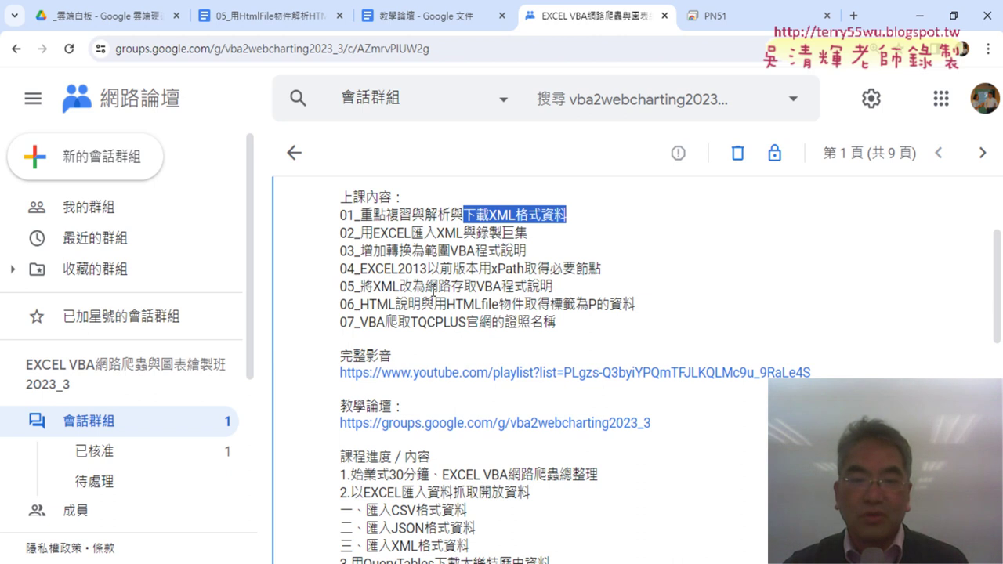
# Highlight HTML in topic 06, then switch to the _雲端白板 Google Drive folder tab.
pyautogui.moveTo(361, 304); pyautogui.dragTo(396, 305)
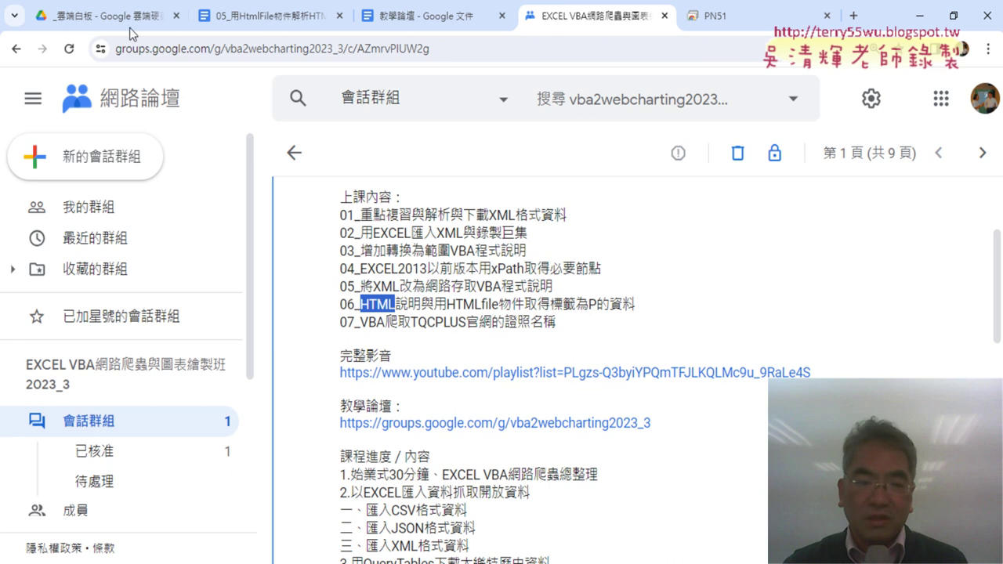
pyautogui.click(100, 16)
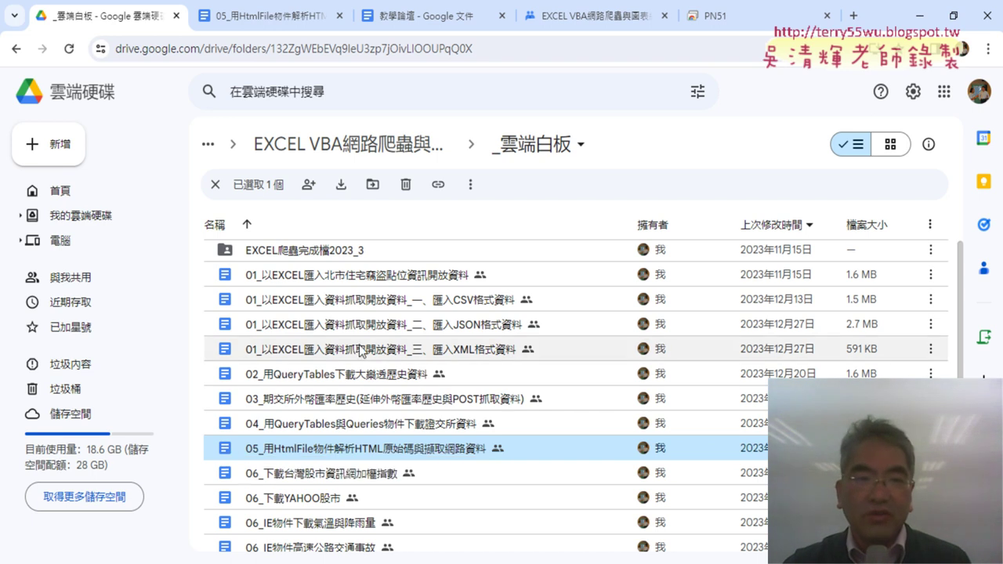
# Open the 05_用HtmlFile lesson document, highlight HTML+CSS in its heading, and scroll to the sample code.
pyautogui.click(259, 17)
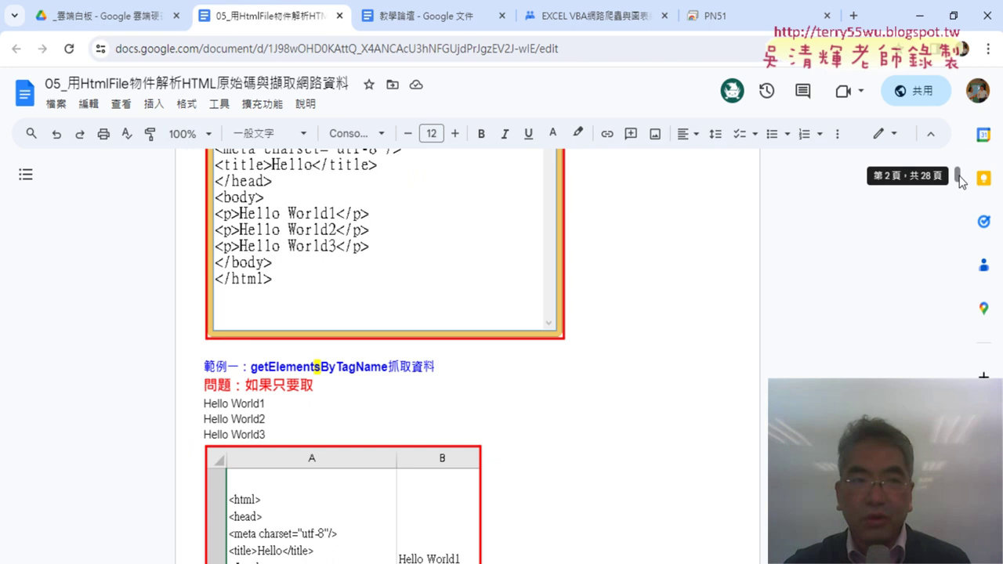
pyautogui.moveTo(957, 174); pyautogui.dragTo(960, 153)
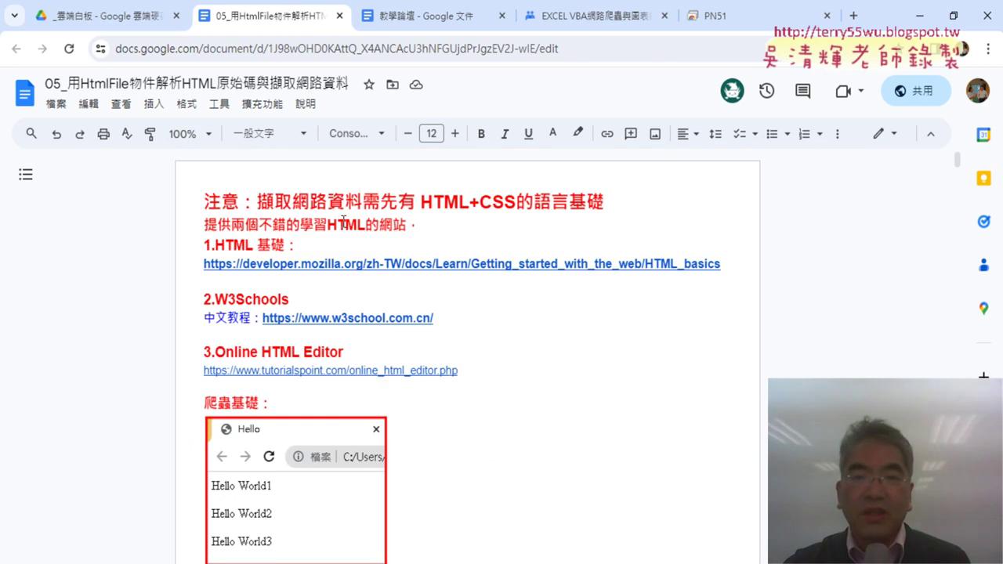
pyautogui.moveTo(421, 202); pyautogui.dragTo(516, 201)
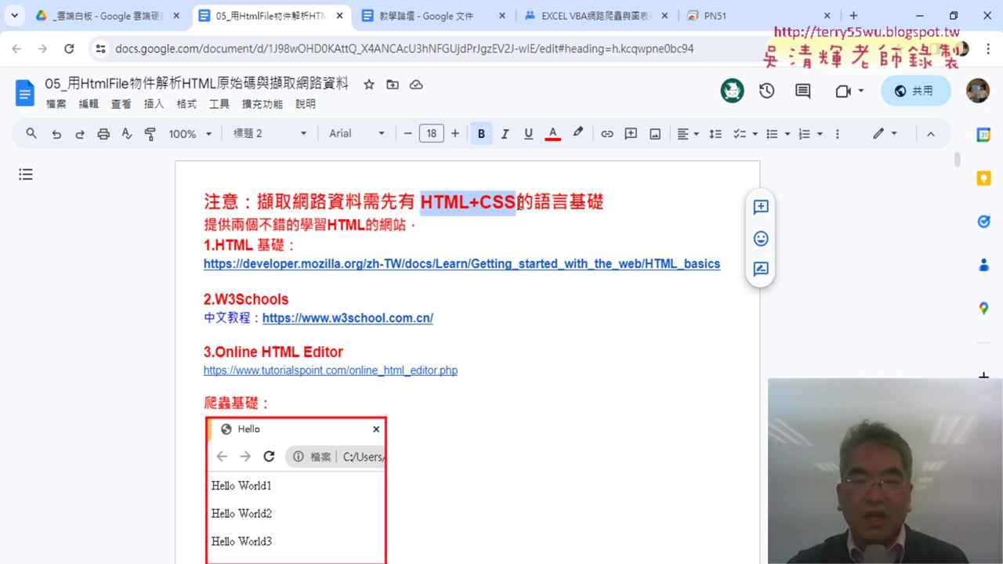
pyautogui.scroll(-2, 534, 406)
pyautogui.scroll(-2, 534, 406)
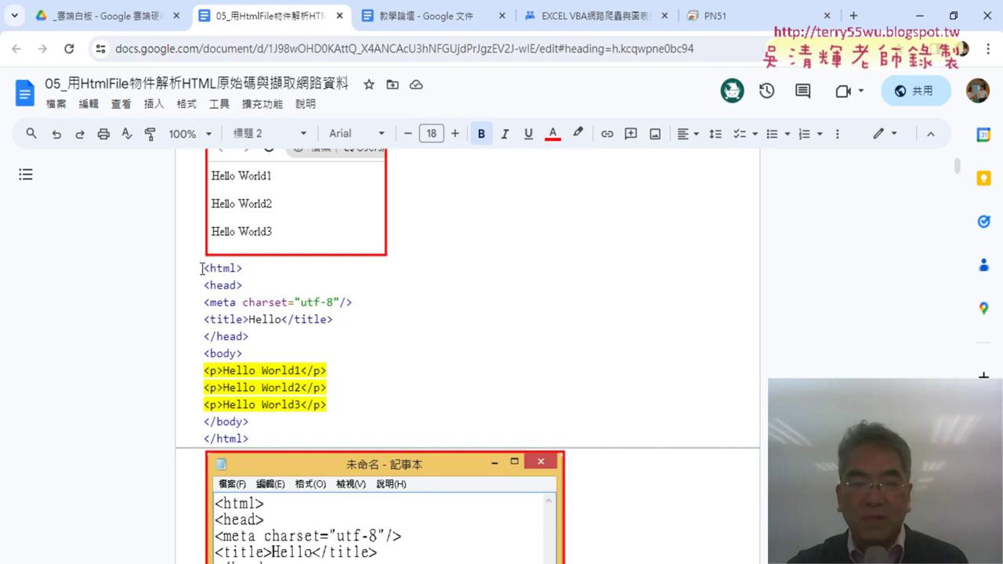
pyautogui.moveTo(202, 268); pyautogui.dragTo(250, 439)
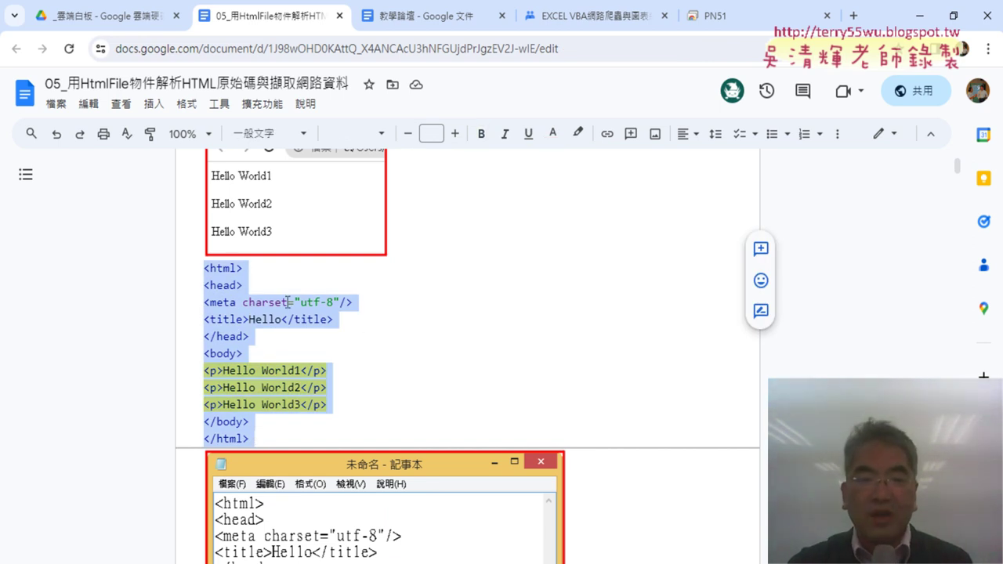
pyautogui.click(253, 276)
pyautogui.moveTo(203, 268); pyautogui.dragTo(249, 268)
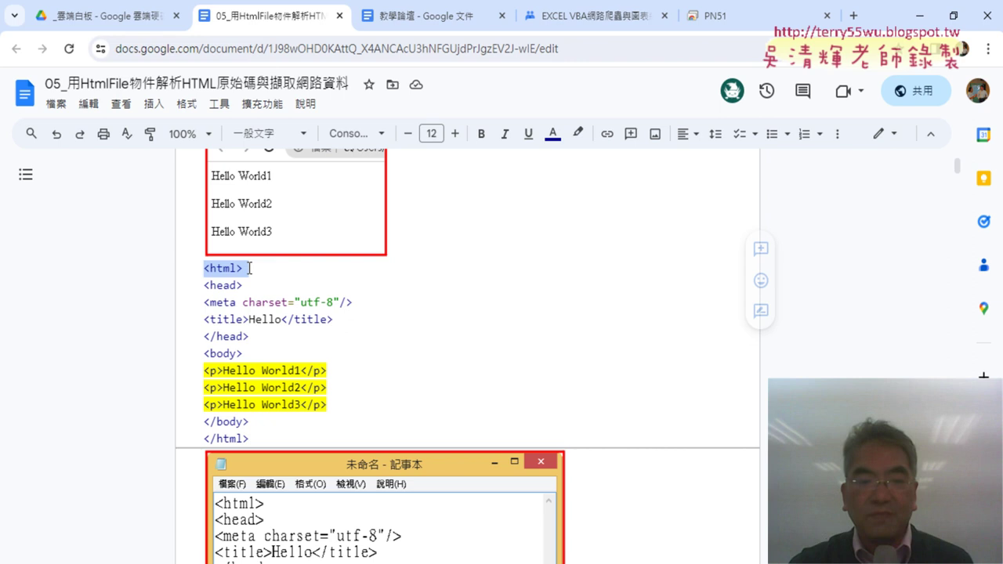
pyautogui.click(193, 441)
pyautogui.moveTo(193, 442); pyautogui.dragTo(266, 442)
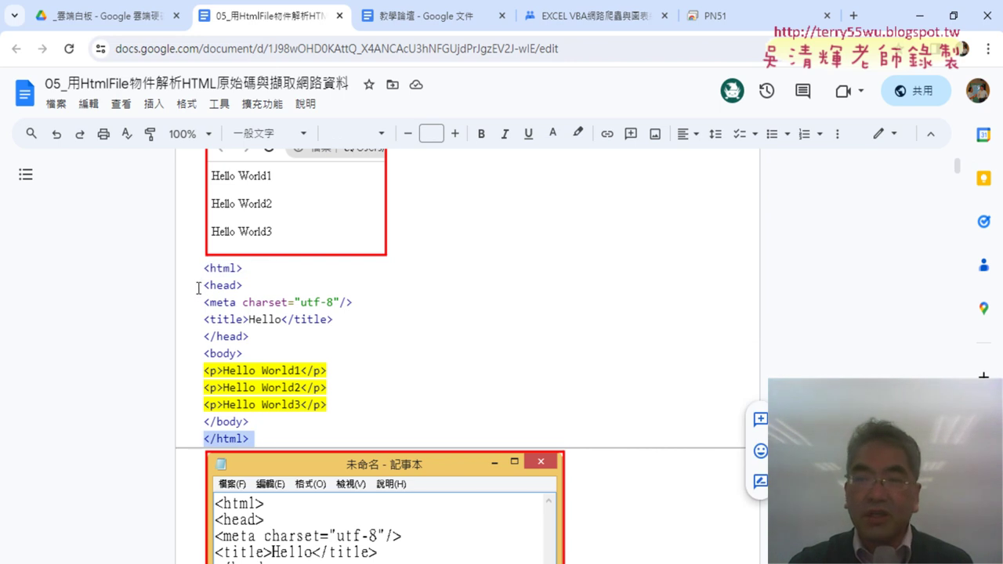
pyautogui.moveTo(198, 288); pyautogui.dragTo(248, 287)
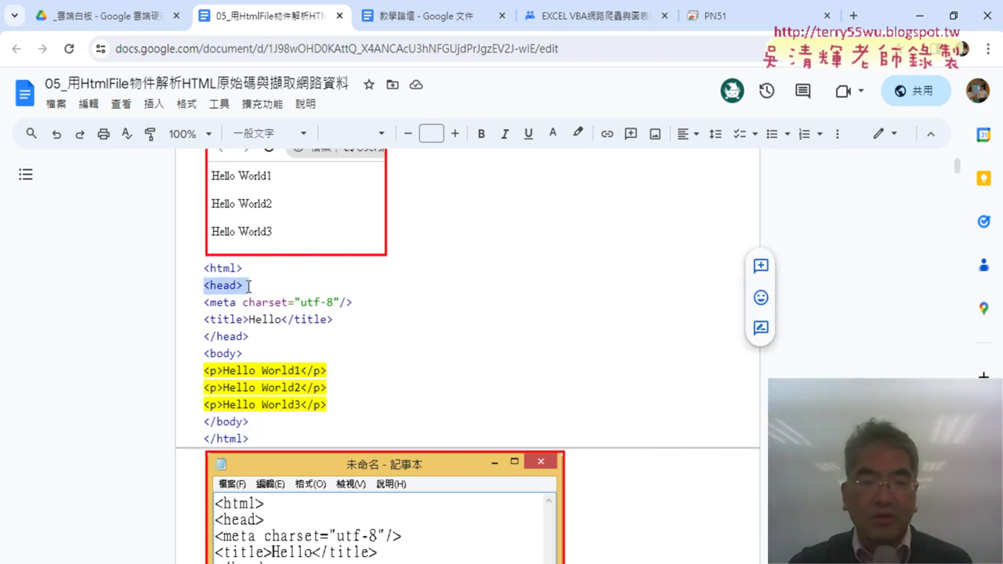
pyautogui.hotkey('shift', 'Down')
pyautogui.hotkey('shift', 'Down')
pyautogui.hotkey('shift', 'Down')
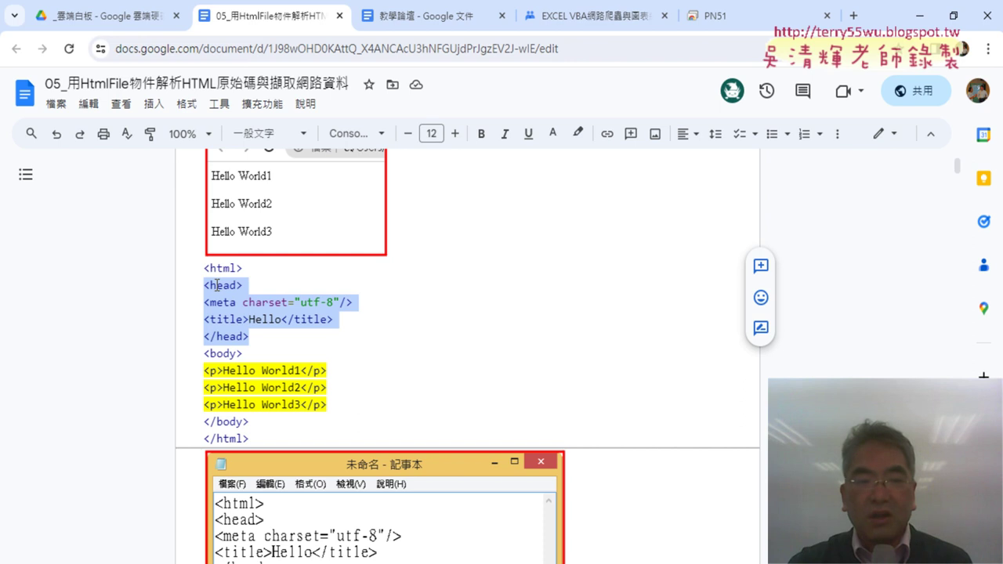
pyautogui.moveTo(203, 353); pyautogui.dragTo(262, 421)
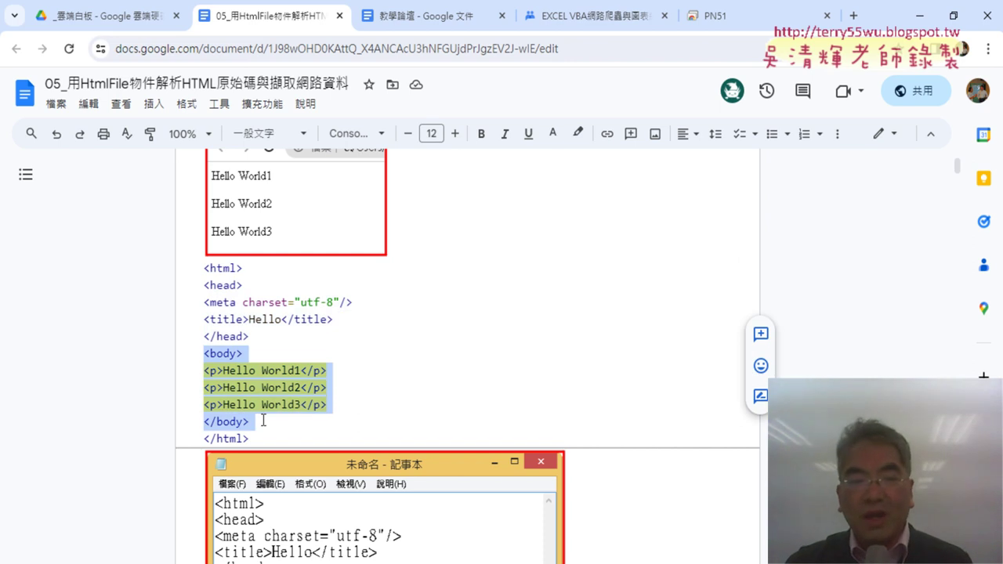
pyautogui.click(263, 420)
pyautogui.moveTo(251, 420)
pyautogui.mouseDown()
pyautogui.moveTo(198, 343)
pyautogui.moveTo(198, 355)
pyautogui.mouseUp()
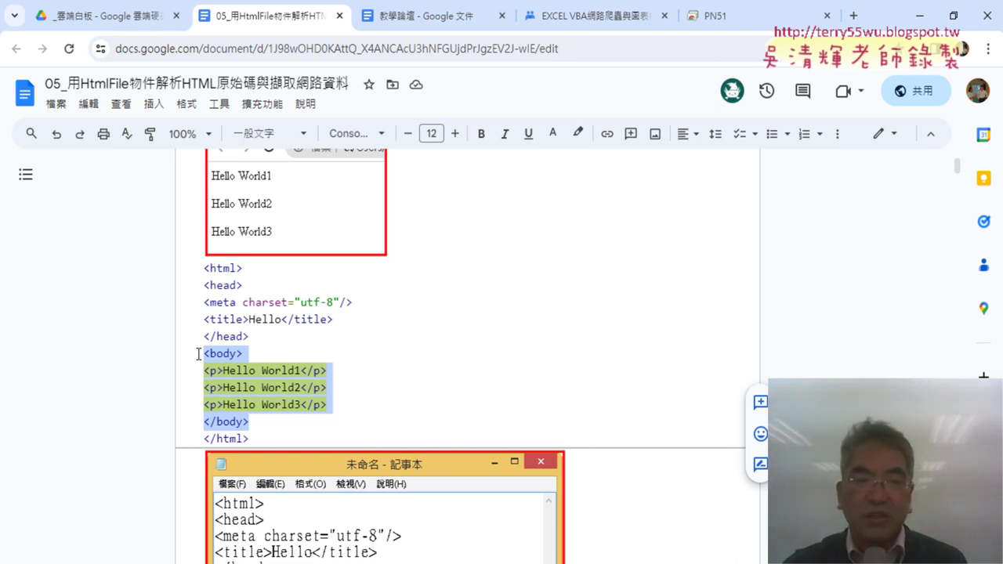
pyautogui.moveTo(202, 268); pyautogui.dragTo(267, 439)
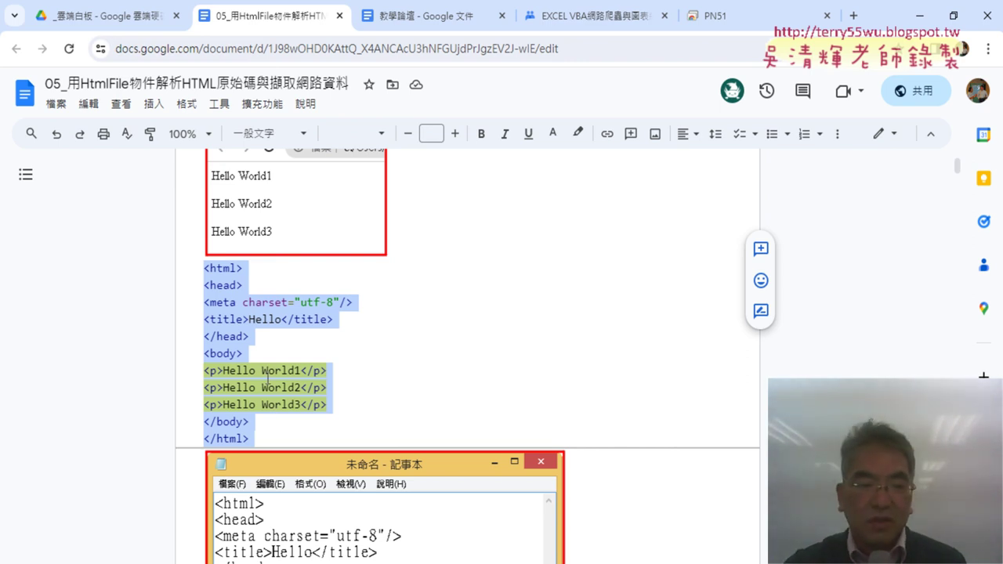
# Launch Notepad from the Windows Accessories group in the Start menu.
pyautogui.press('super')
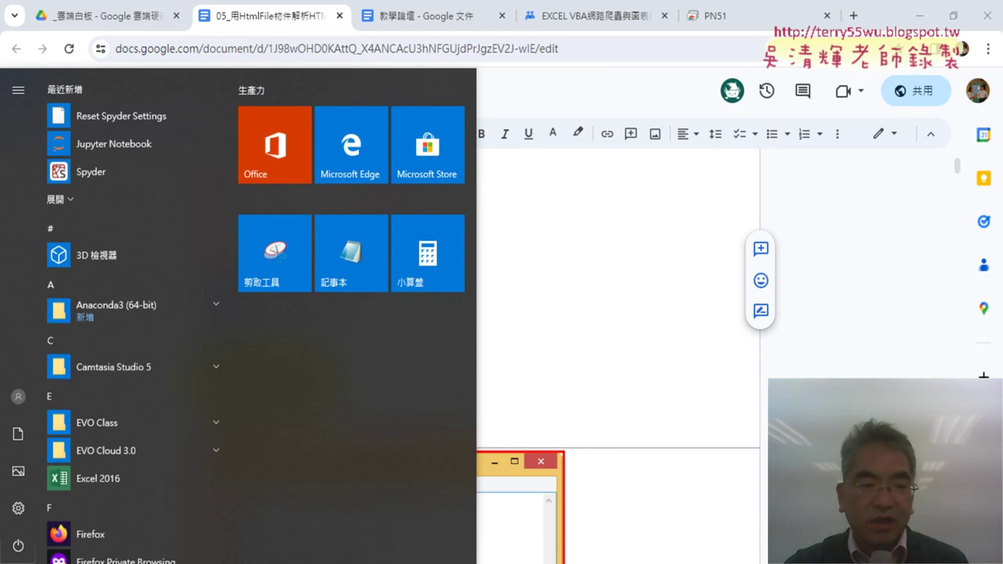
pyautogui.scroll(-2, 112, 337)
pyautogui.scroll(-4, 112, 337)
pyautogui.scroll(-1, 112, 336)
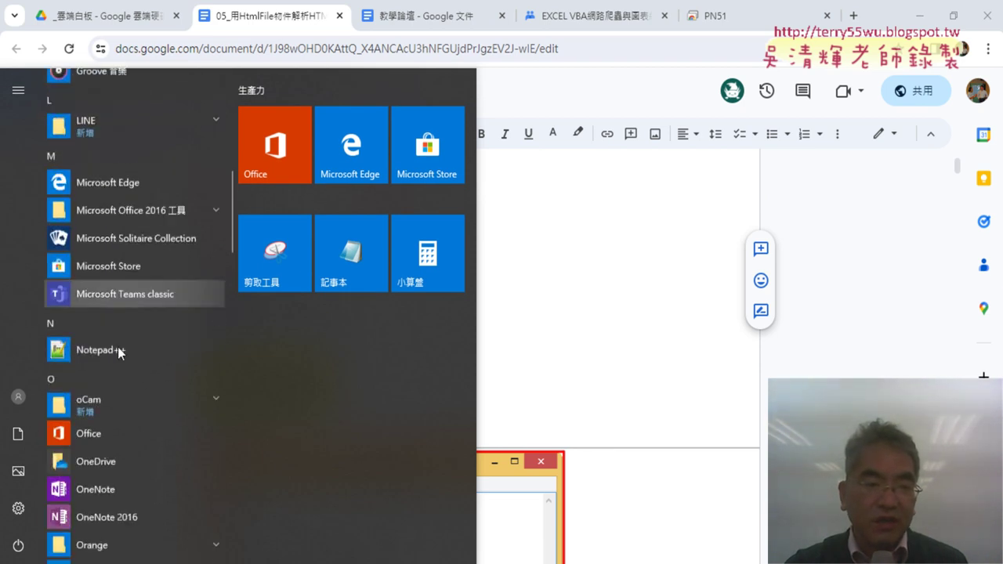
pyautogui.scroll(-2, 117, 346)
pyautogui.scroll(-3, 127, 369)
pyautogui.scroll(-2, 128, 375)
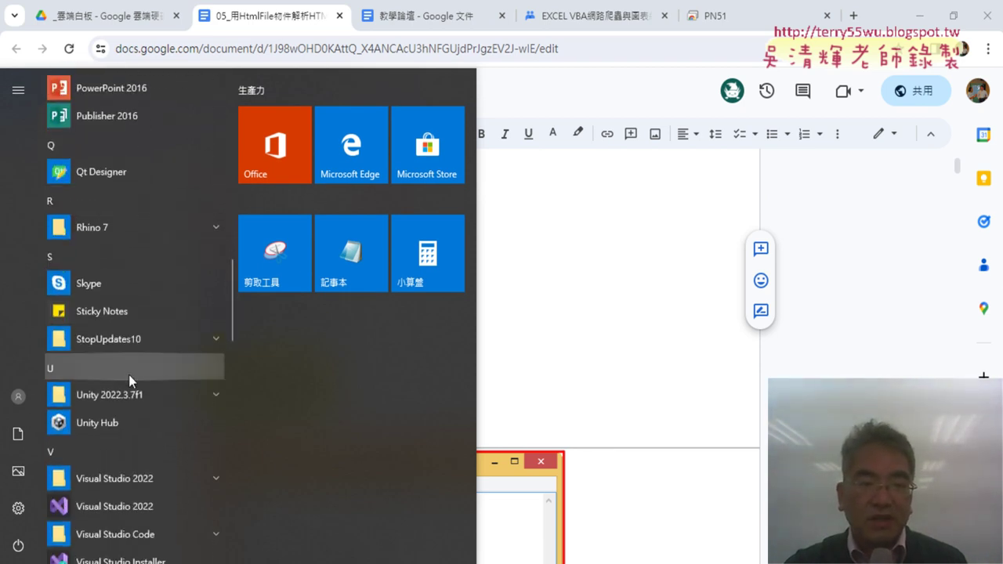
pyautogui.scroll(-2, 130, 390)
pyautogui.scroll(-1, 132, 423)
pyautogui.scroll(-1, 132, 423)
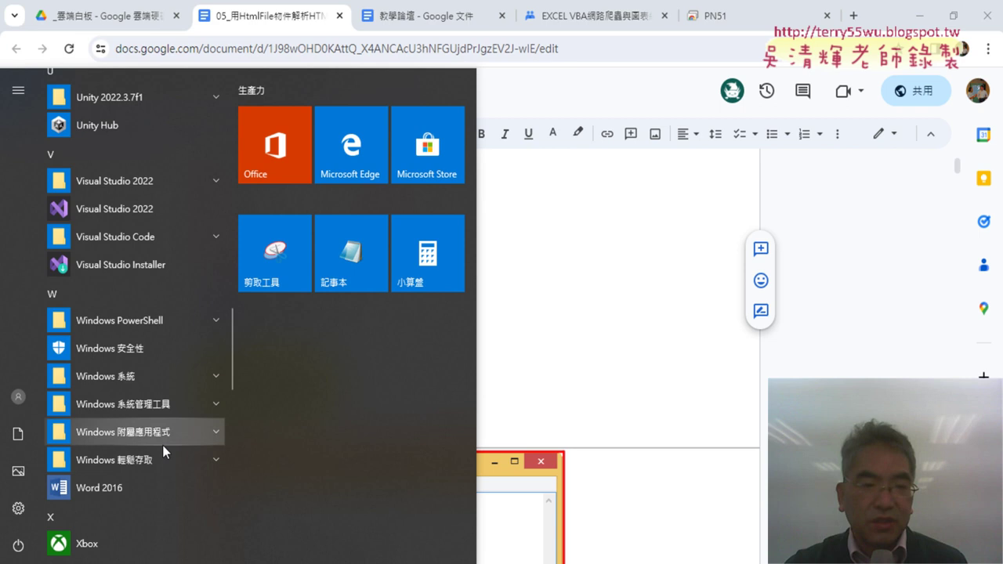
pyautogui.click(163, 431)
pyautogui.scroll(-1, 166, 436)
pyautogui.scroll(-1, 165, 436)
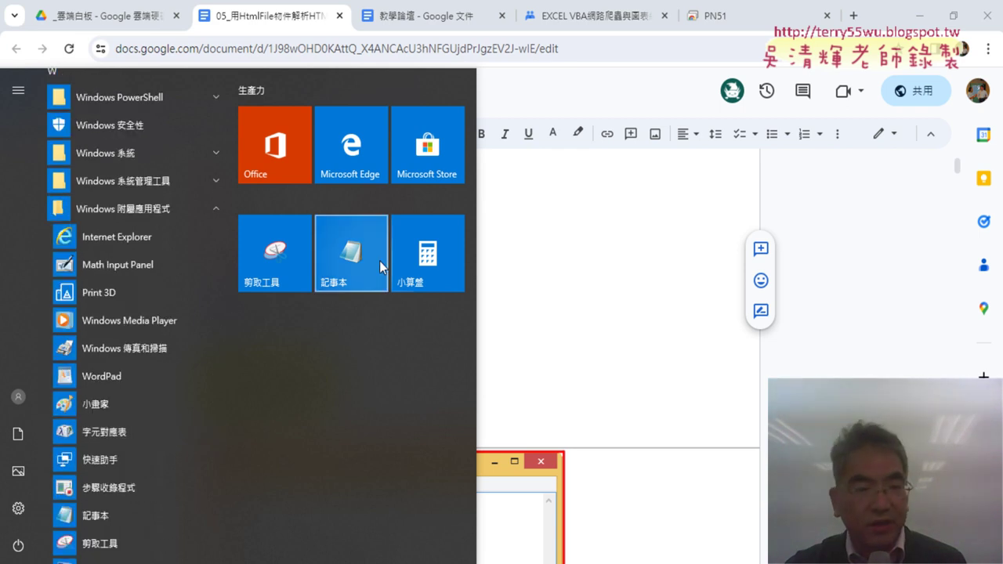
pyautogui.click(351, 264)
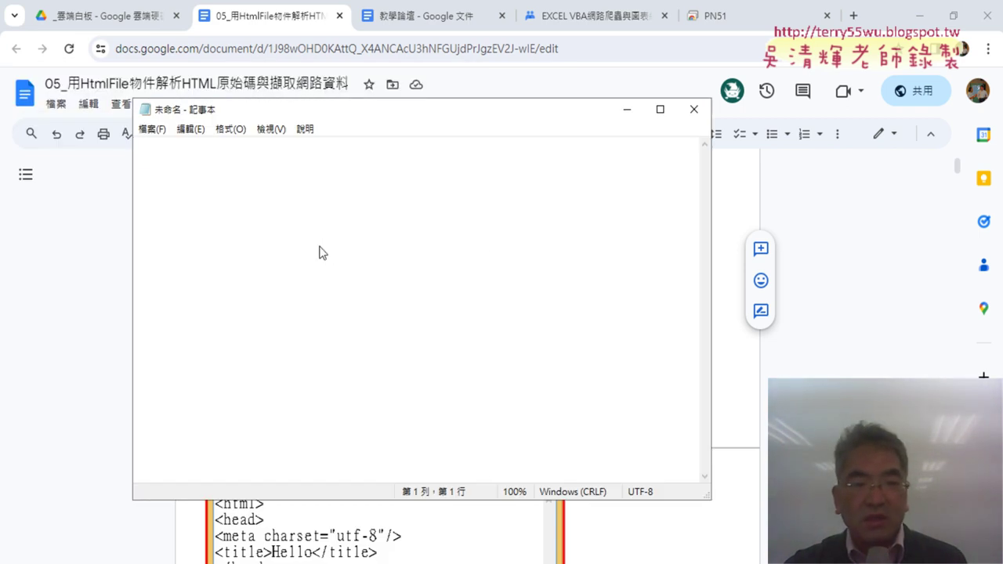
# Paste the HTML code and save it to the Desktop as test.htm with All Files type.
pyautogui.rightClick(320, 253)
pyautogui.click(353, 310)
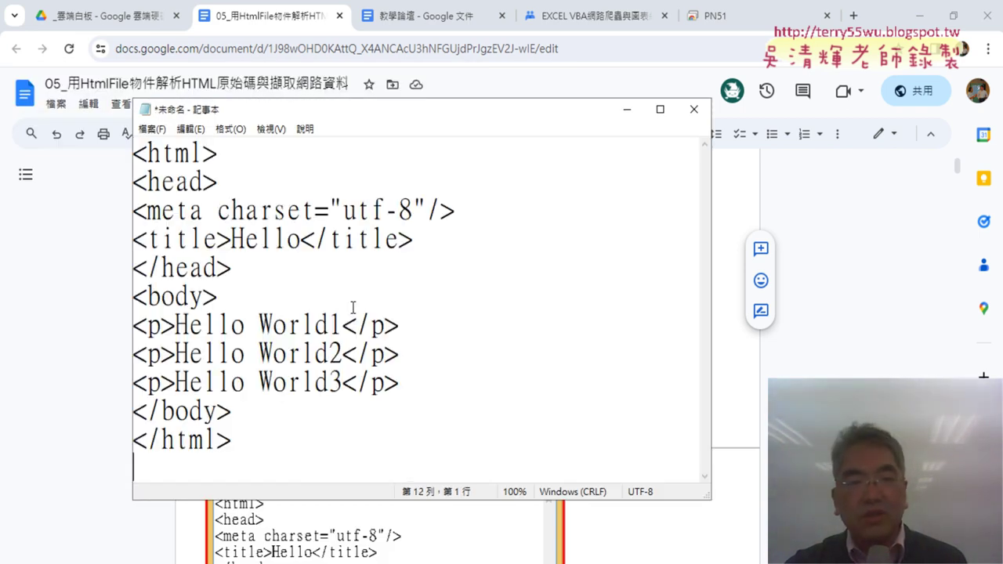
pyautogui.click(152, 128)
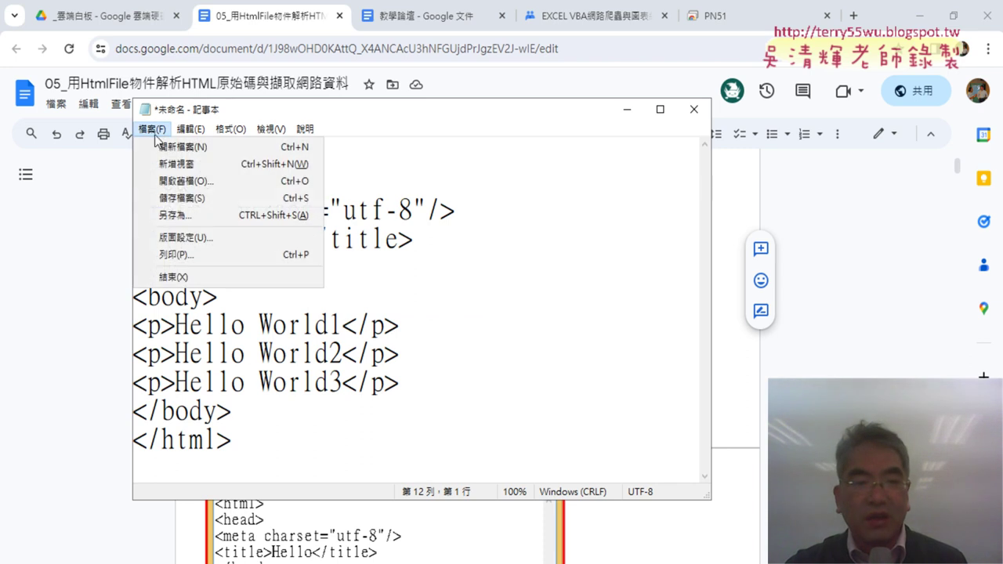
pyautogui.click(181, 217)
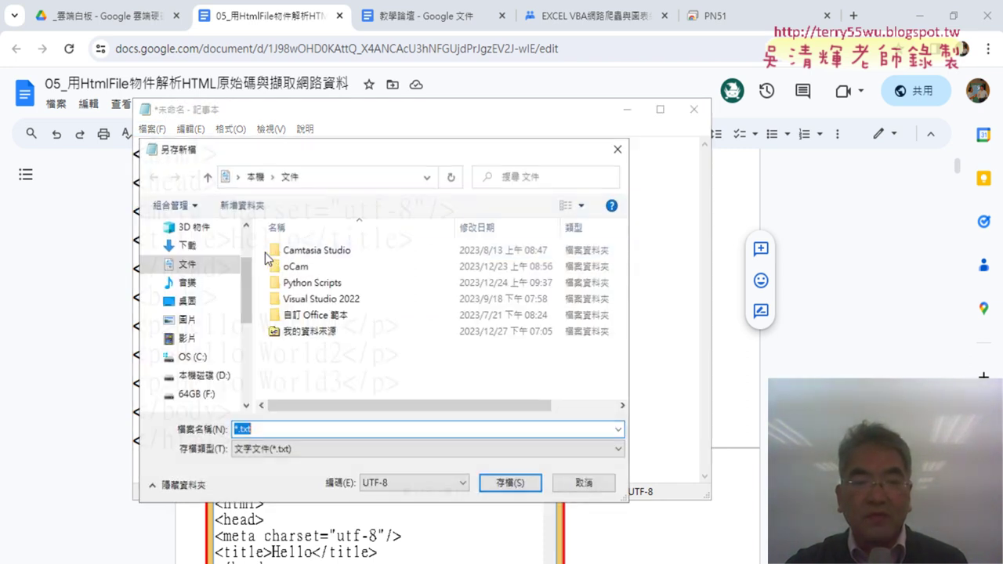
pyautogui.click(312, 449)
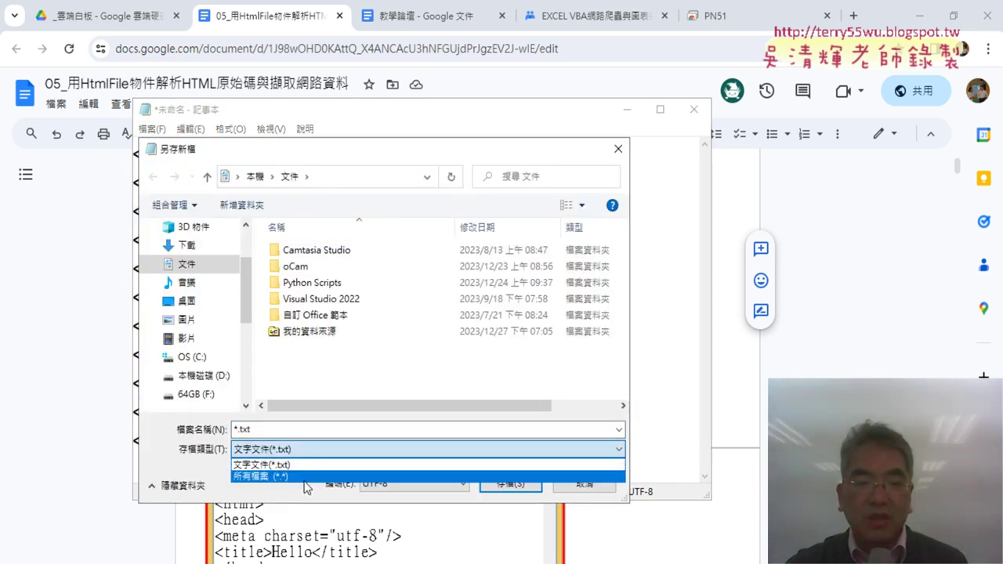
pyautogui.click(308, 474)
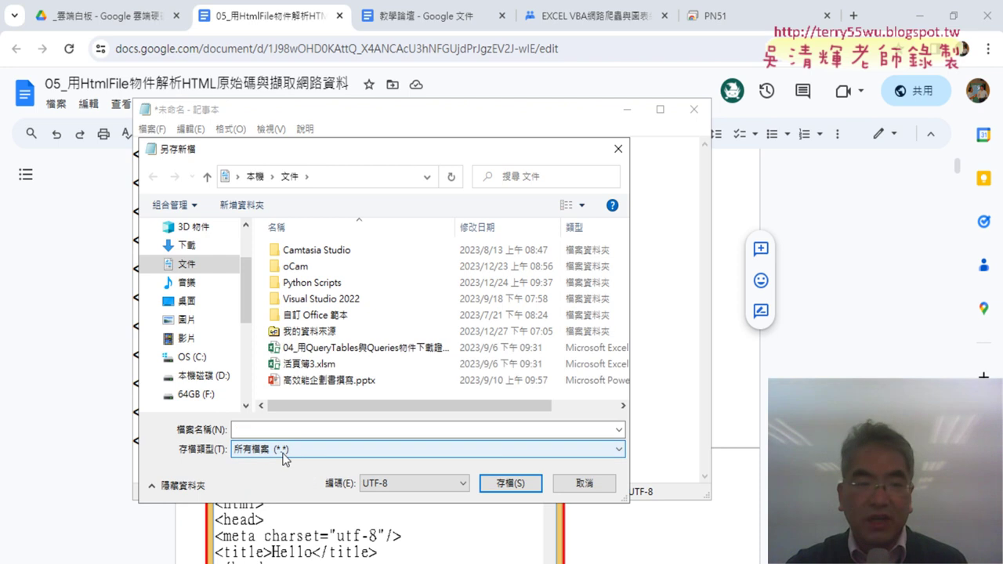
pyautogui.click(231, 266)
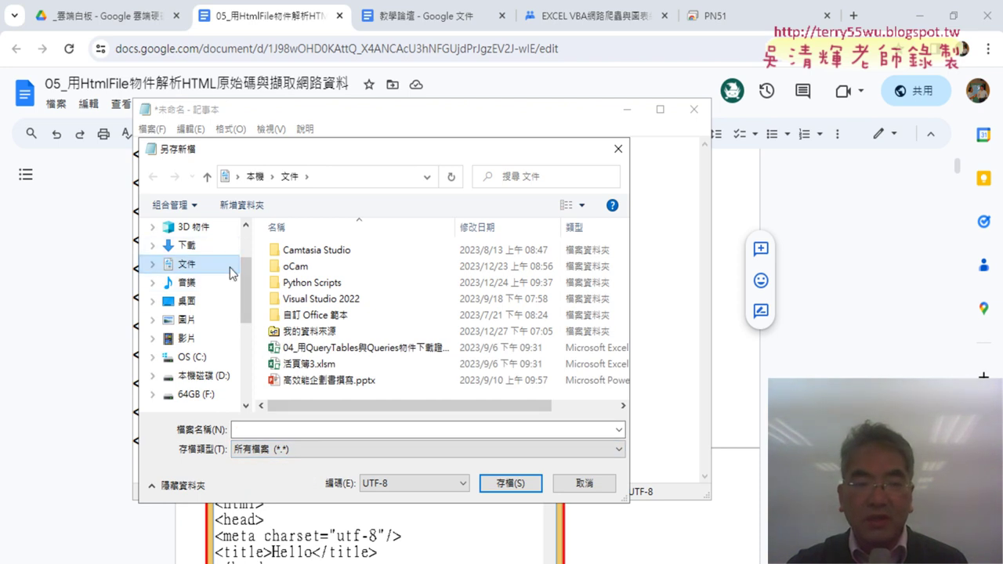
pyautogui.click(188, 301)
pyautogui.click(279, 430)
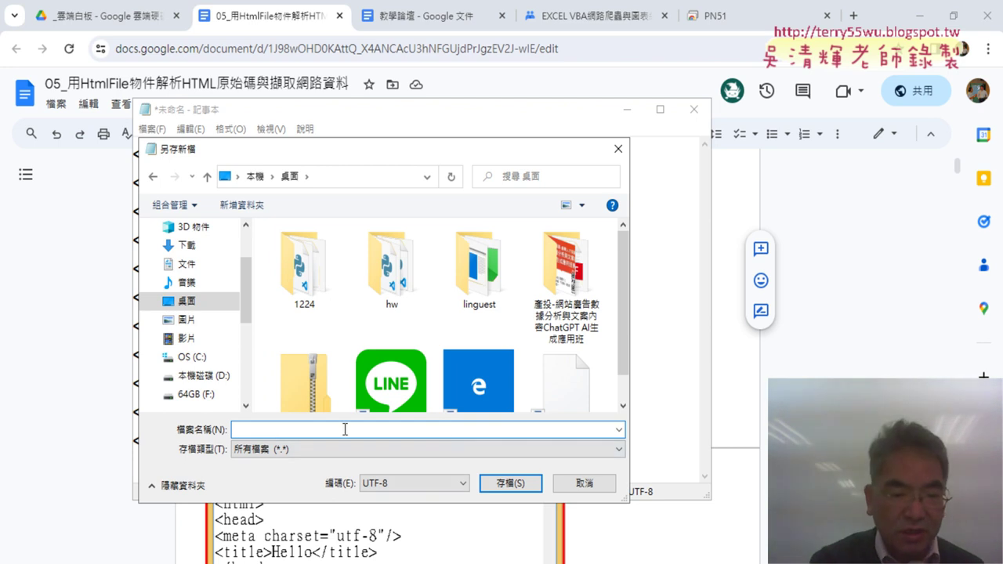
pyautogui.write('ㄊ')
pyautogui.press('BackSpace')
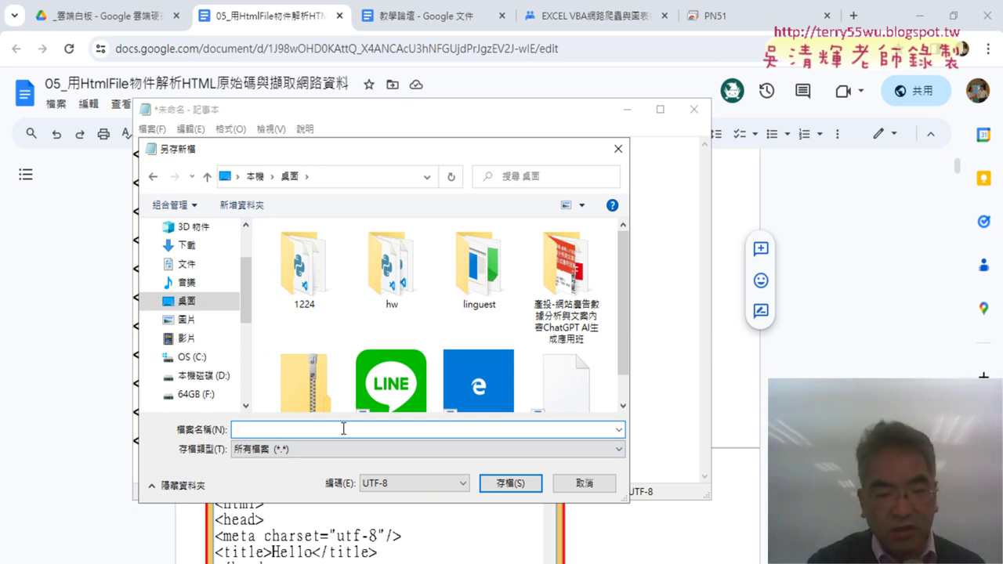
pyautogui.write('test.')
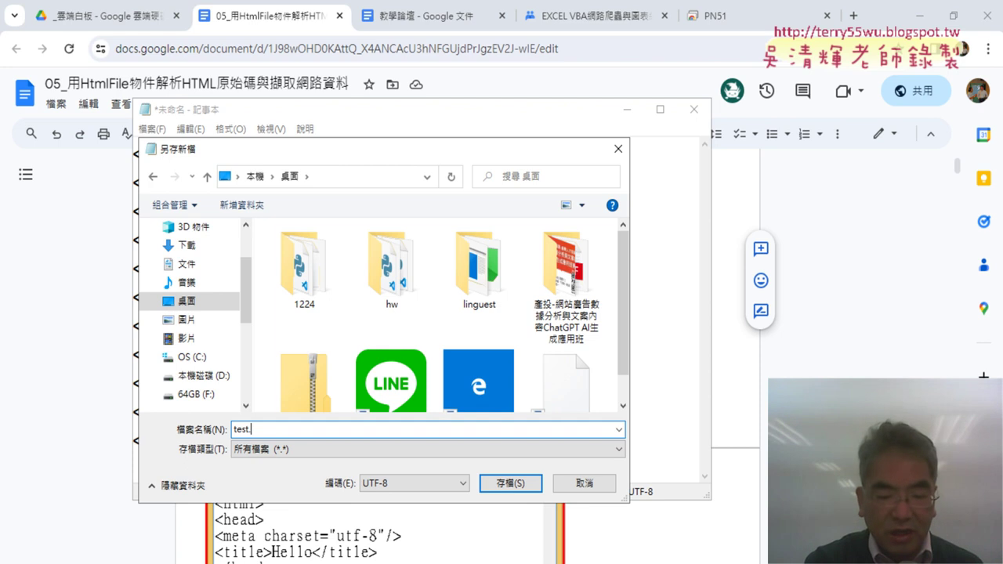
pyautogui.write('htm')
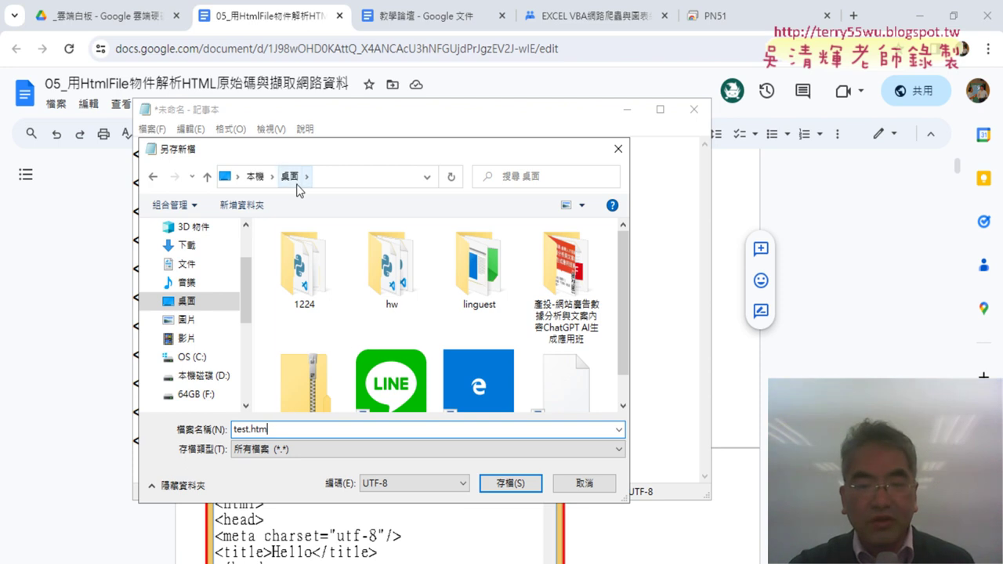
pyautogui.click(524, 481)
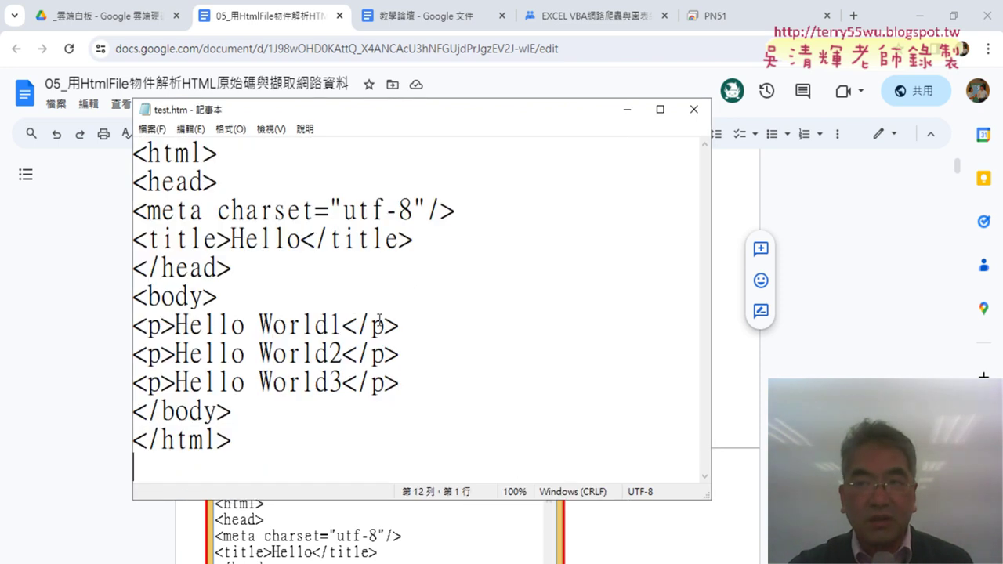
# Close Notepad and minimize Chrome, the VBA editor and Excel to reveal the desktop.
pyautogui.click(693, 109)
pyautogui.click(922, 16)
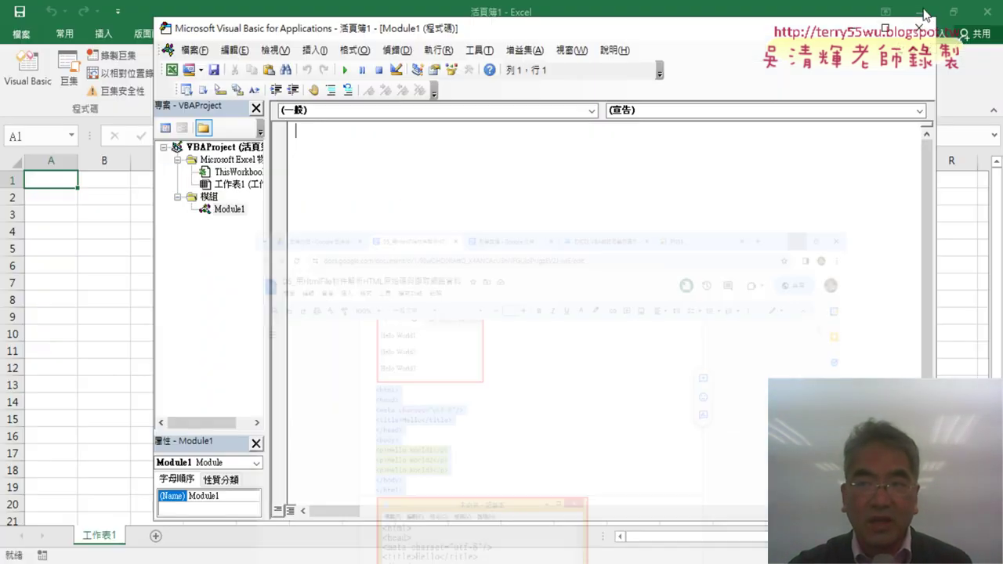
pyautogui.click(853, 28)
pyautogui.click(918, 14)
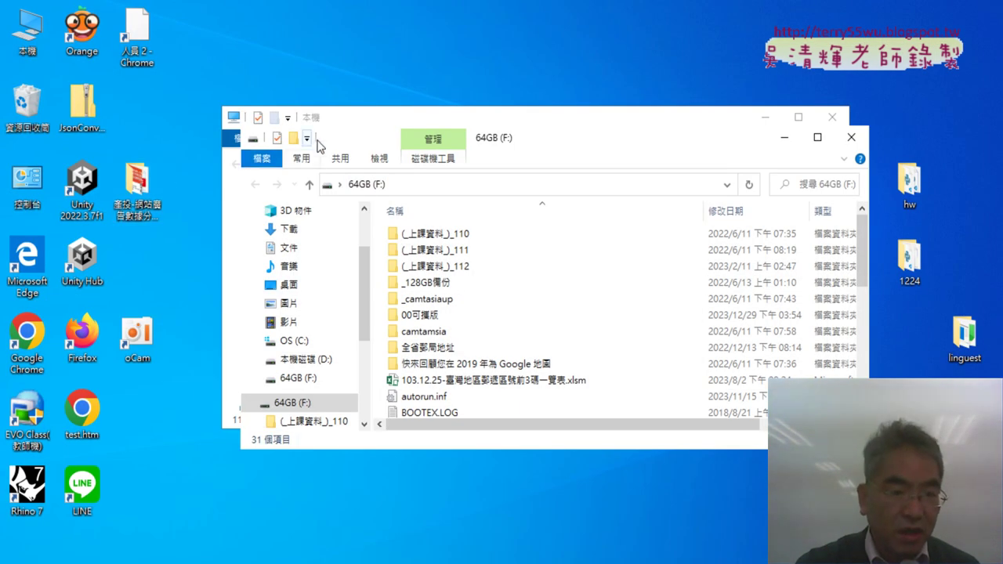
# Rearrange and minimize the open This PC and 64GB (F:) Explorer windows.
pyautogui.moveTo(327, 119); pyautogui.dragTo(517, 129)
pyautogui.moveTo(357, 138)
pyautogui.mouseDown()
pyautogui.moveTo(404, 127)
pyautogui.moveTo(356, 145)
pyautogui.mouseUp()
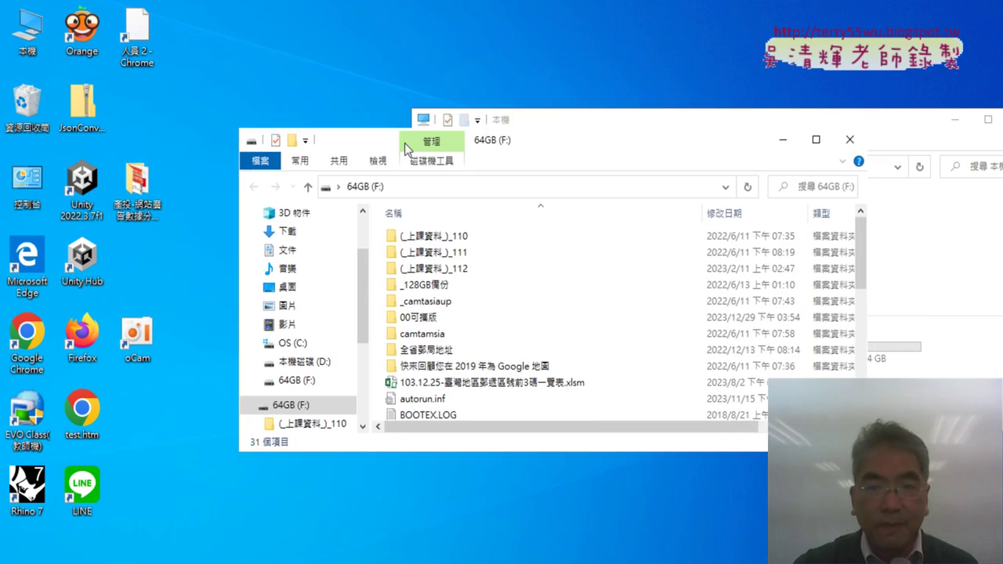
pyautogui.click(782, 140)
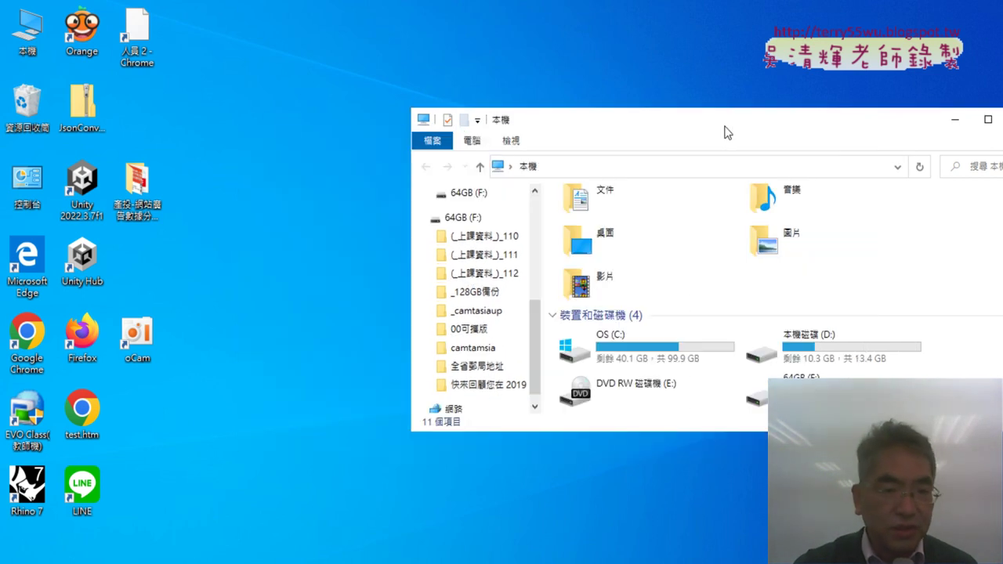
pyautogui.moveTo(723, 130); pyautogui.dragTo(569, 136)
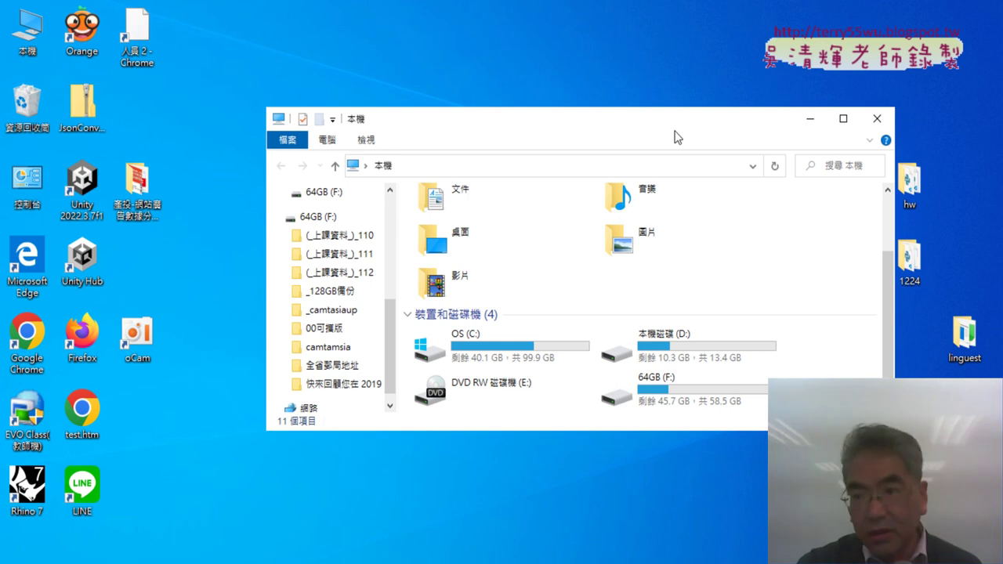
pyautogui.click(810, 118)
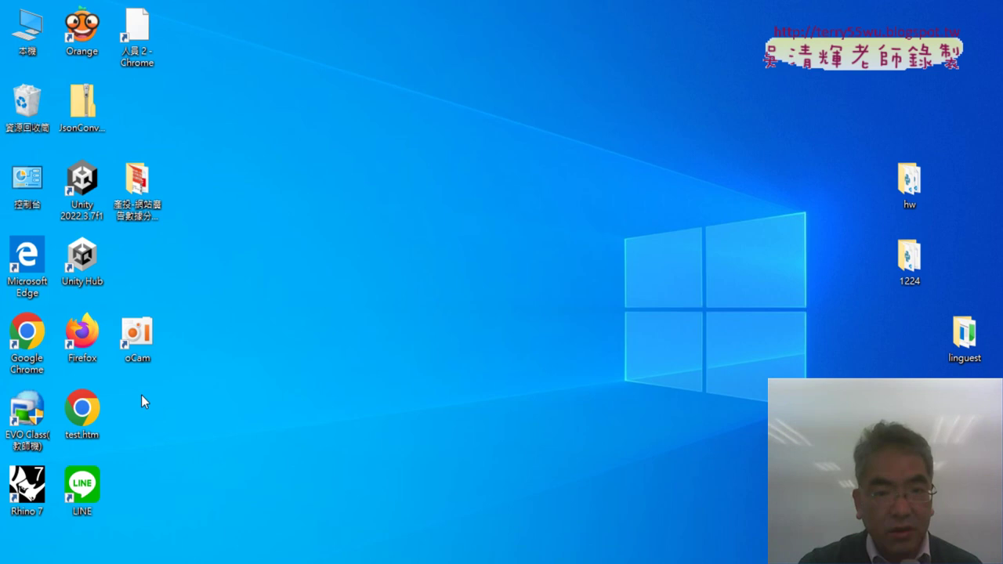
# Check test.htm's size in This PC > Desktop, then close File Explorer.
pyautogui.doubleClick(27, 30)
pyautogui.doubleClick(471, 236)
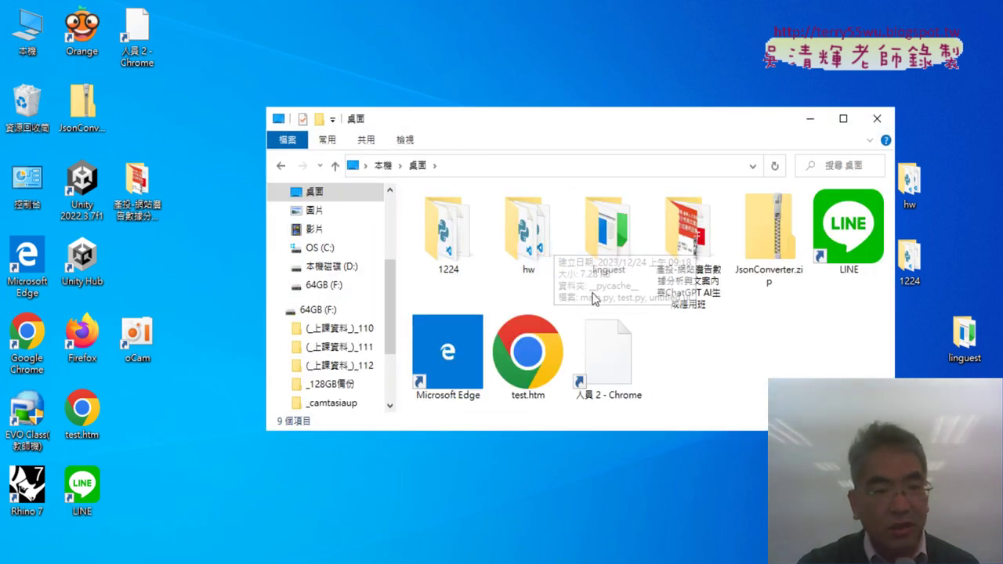
pyautogui.click(538, 372)
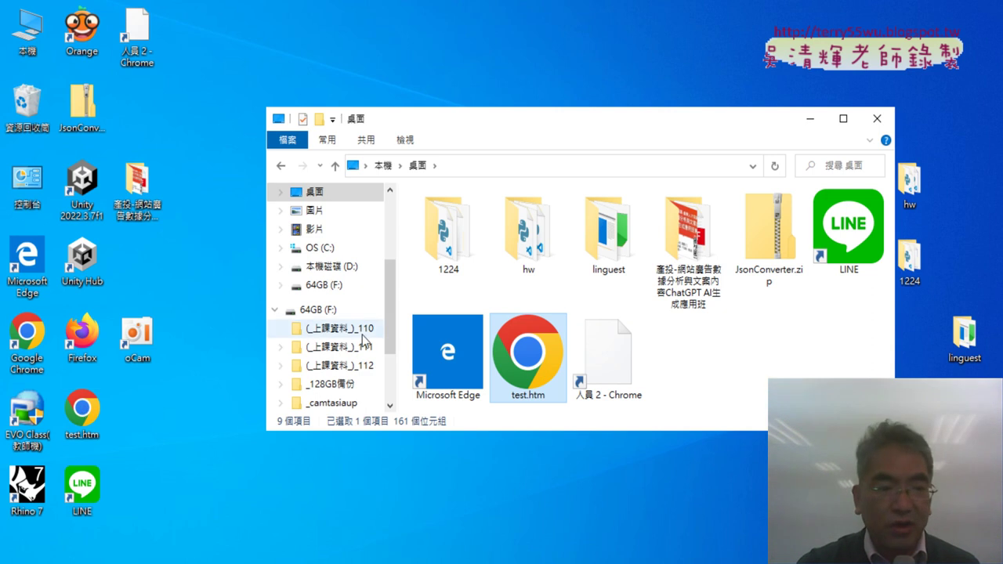
pyautogui.click(877, 118)
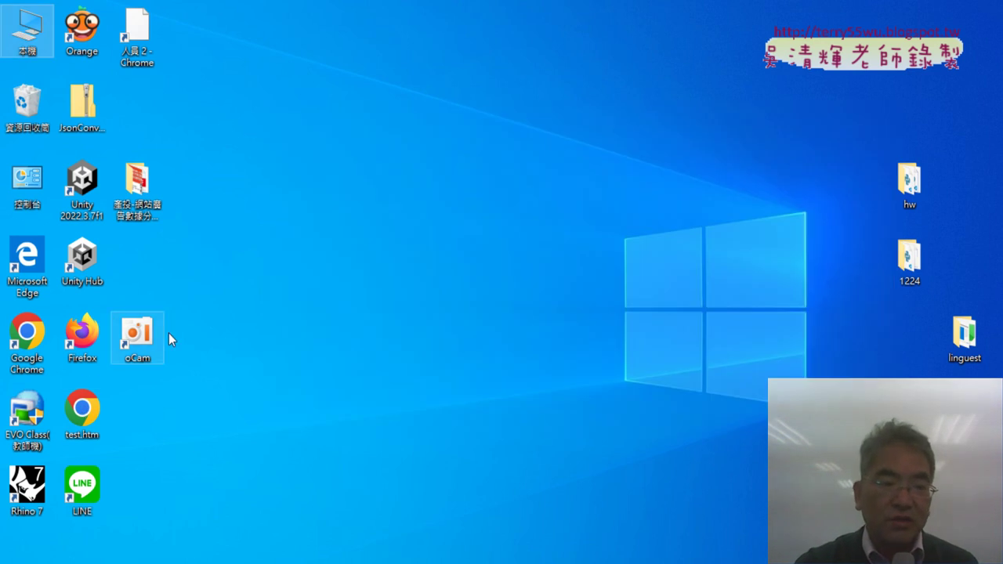
# Open test.htm from the desktop in Google Chrome and select its three Hello World lines.
pyautogui.doubleClick(102, 421)
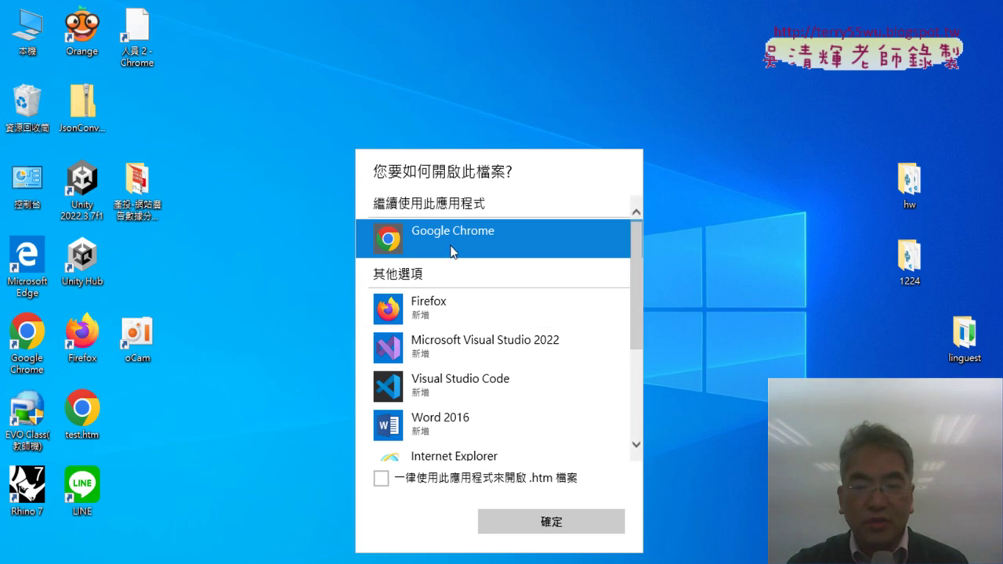
pyautogui.click(551, 524)
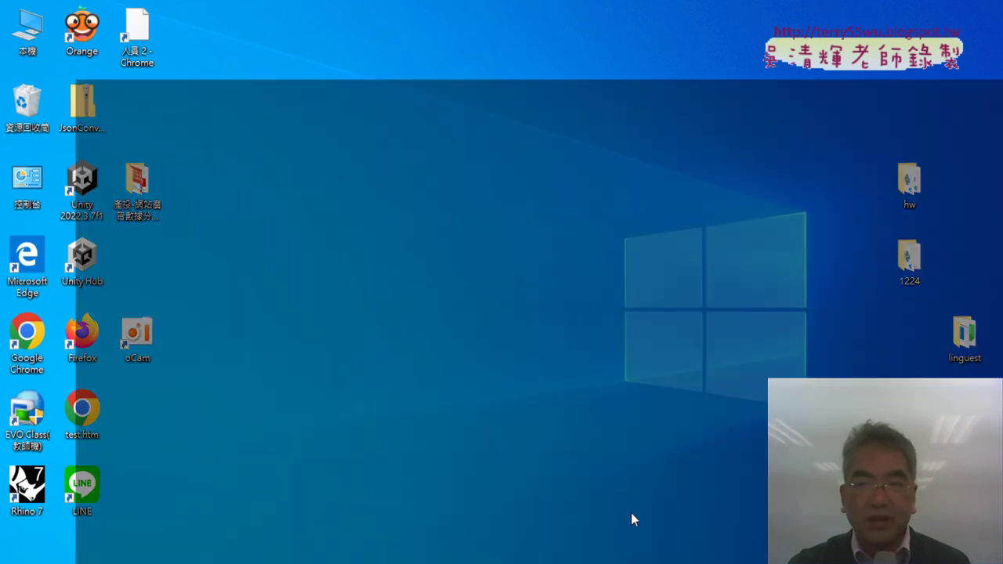
pyautogui.click(894, 81)
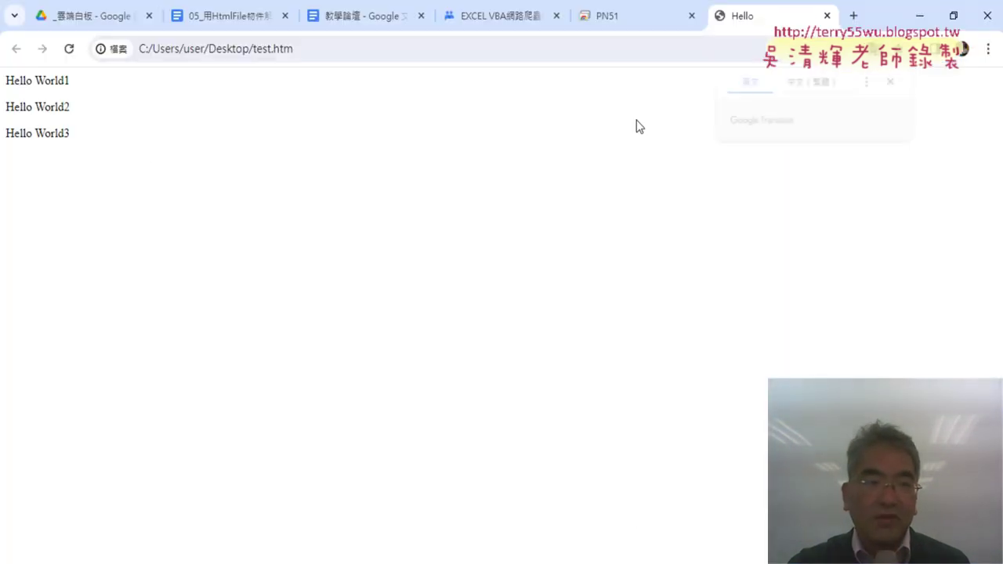
pyautogui.moveTo(78, 143); pyautogui.dragTo(3, 81)
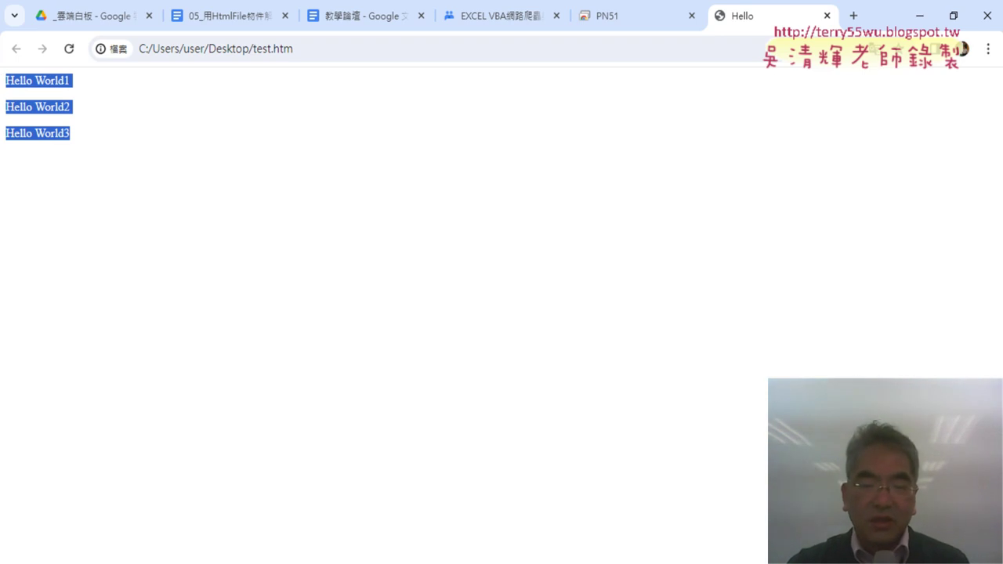
# Select the sample HTML code in the lesson document and move the Hello page tab beside it.
pyautogui.moveTo(381, 560)
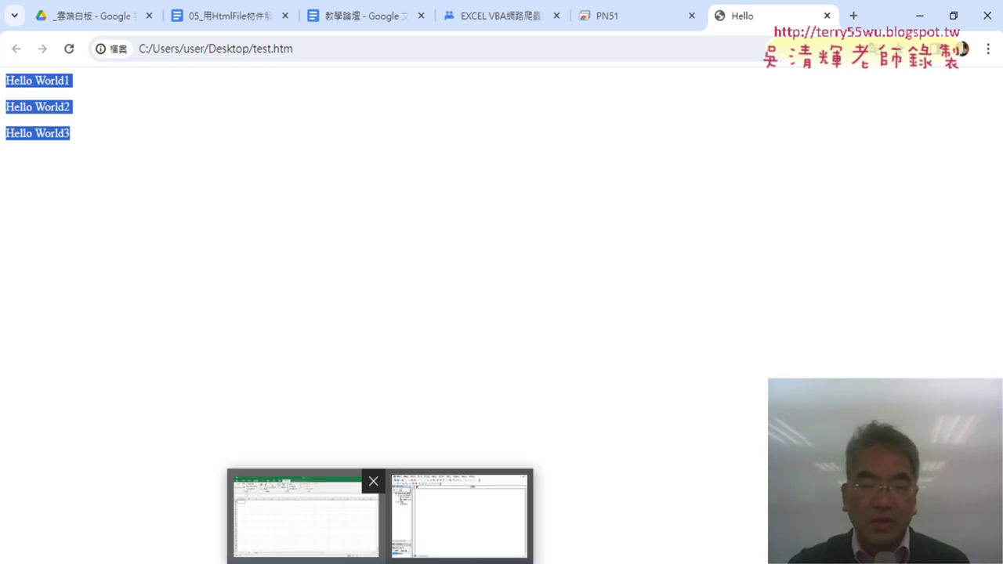
pyautogui.moveTo(552, 561)
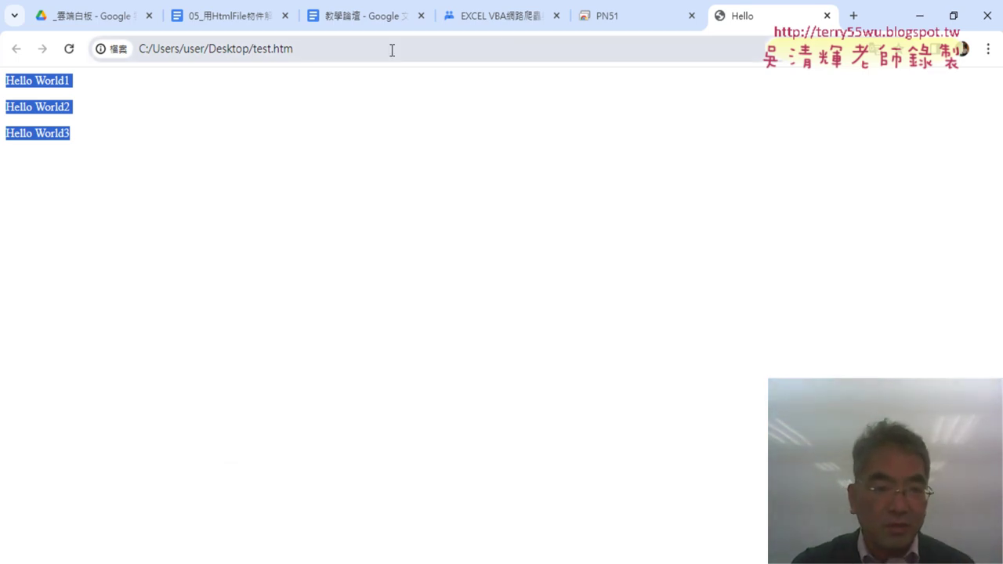
pyautogui.click(228, 19)
pyautogui.click(296, 336)
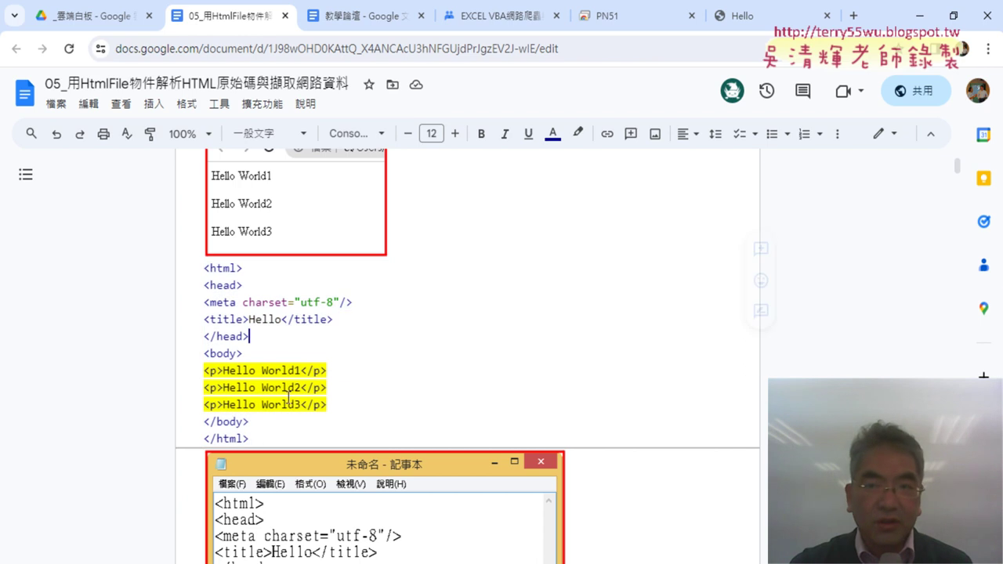
pyautogui.moveTo(251, 439); pyautogui.dragTo(196, 272)
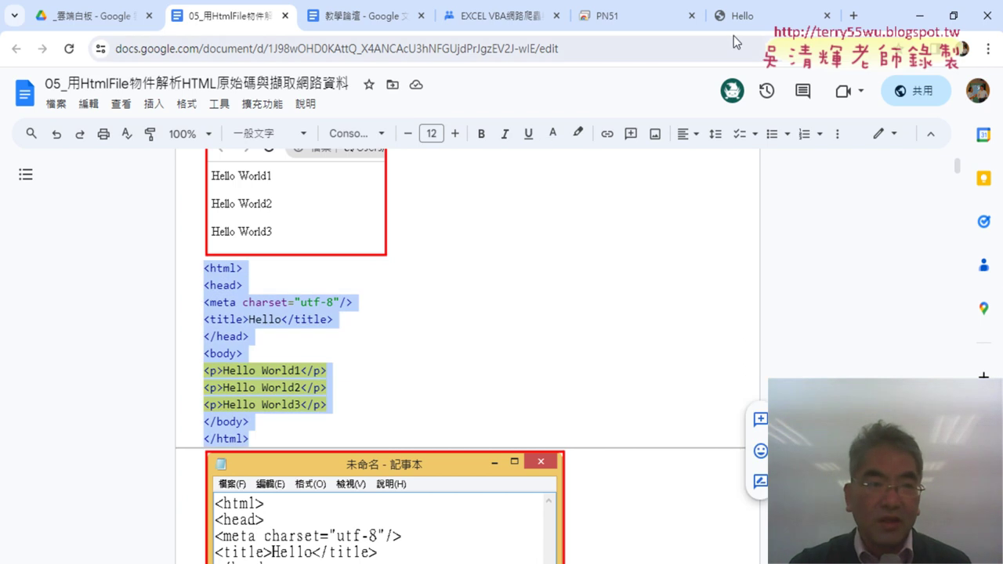
pyautogui.moveTo(737, 16); pyautogui.dragTo(369, 9)
pyautogui.moveTo(4, 74)
pyautogui.mouseDown()
pyautogui.moveTo(149, 154)
pyautogui.moveTo(10, 75)
pyautogui.mouseUp()
pyautogui.click(102, 146)
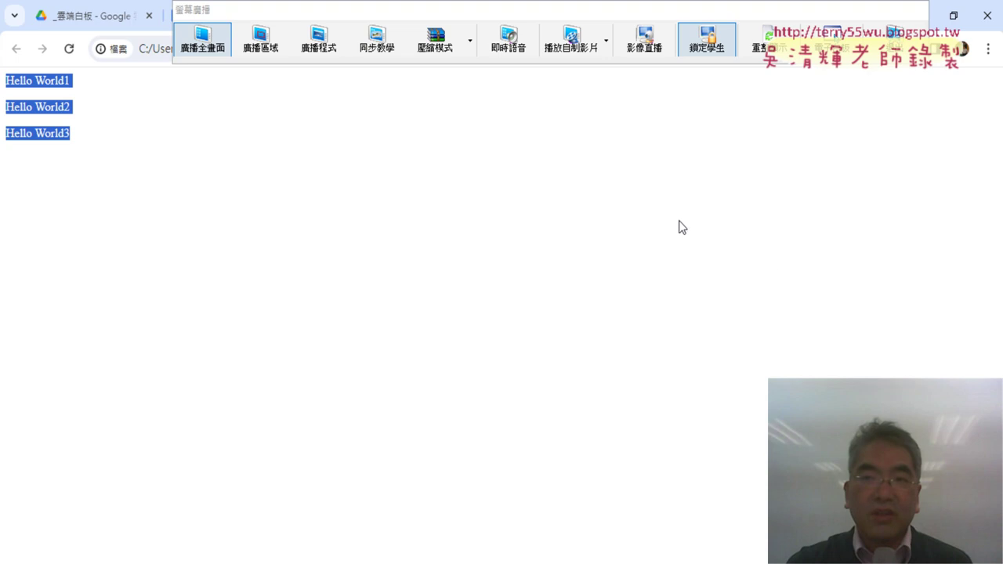
pyautogui.click(761, 260)
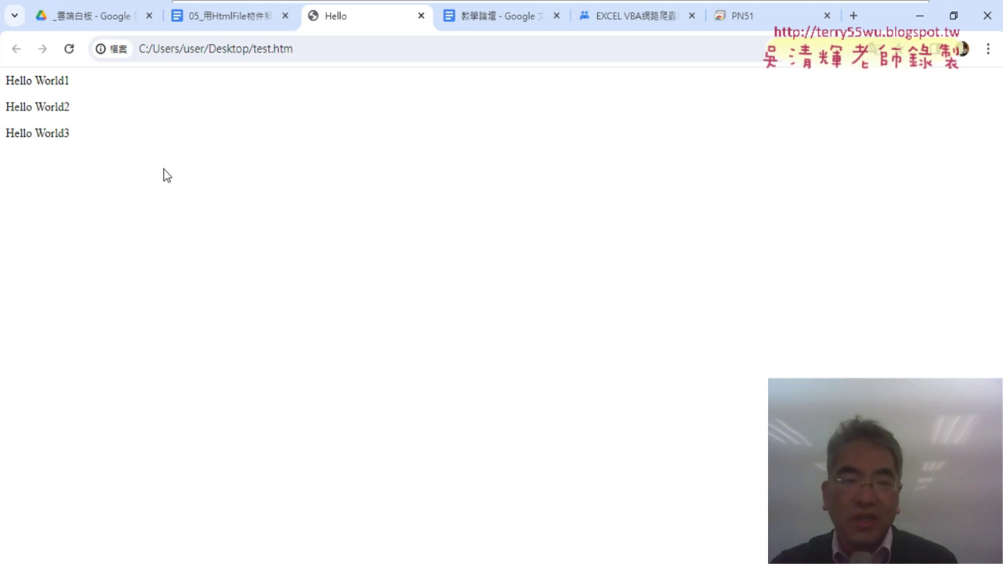
# Open the page source of test.htm (檢視網頁原始碼) in a new tab and select its code.
pyautogui.rightClick(201, 146)
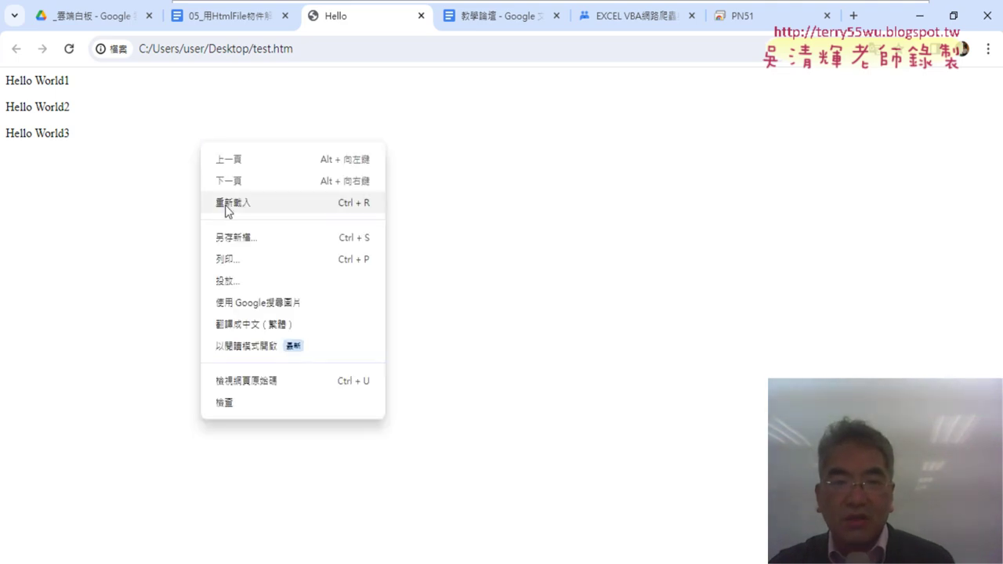
pyautogui.click(276, 382)
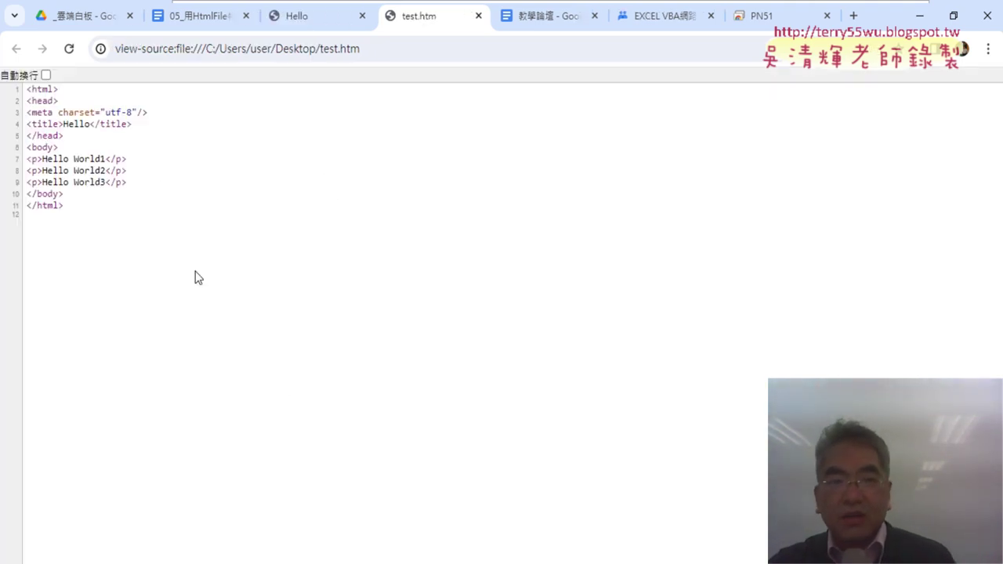
pyautogui.moveTo(121, 219); pyautogui.dragTo(25, 74)
pyautogui.click(166, 297)
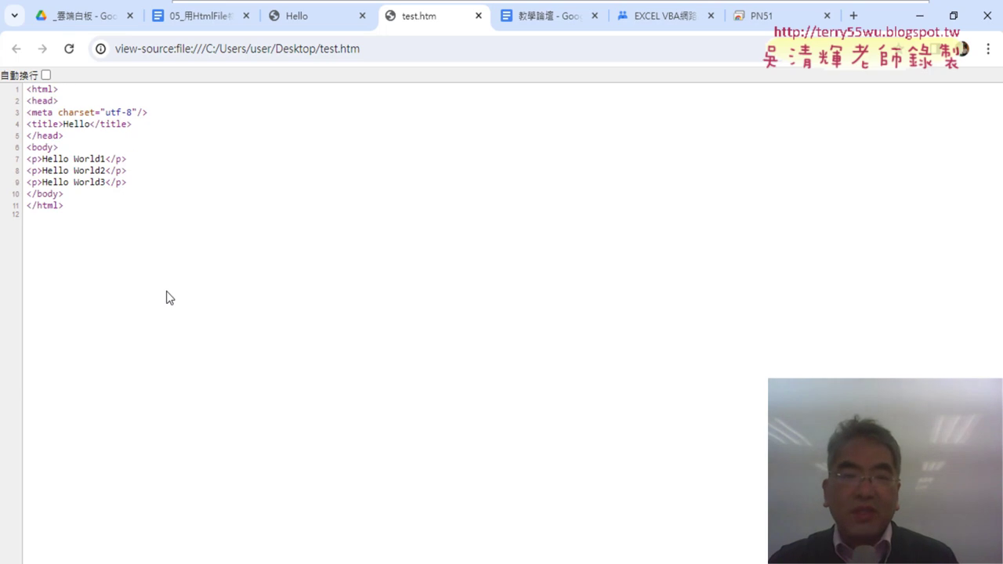
# Compare the source with the rendered page, selecting the <p> tag and Hello World1 on line 7.
pyautogui.click(310, 19)
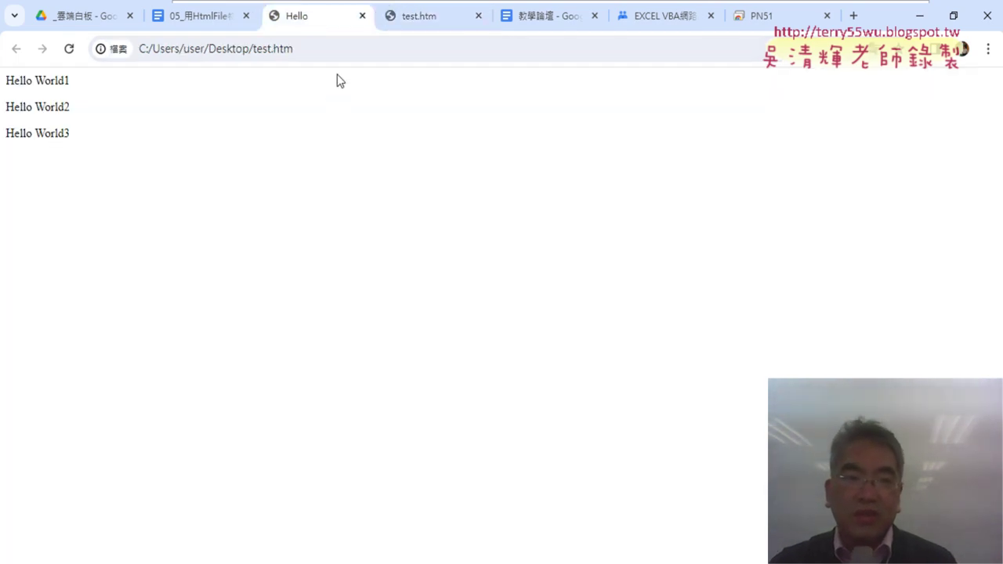
pyautogui.click(432, 21)
pyautogui.moveTo(156, 218)
pyautogui.mouseDown()
pyautogui.moveTo(4, 72)
pyautogui.moveTo(104, 137)
pyautogui.moveTo(125, 218)
pyautogui.mouseUp()
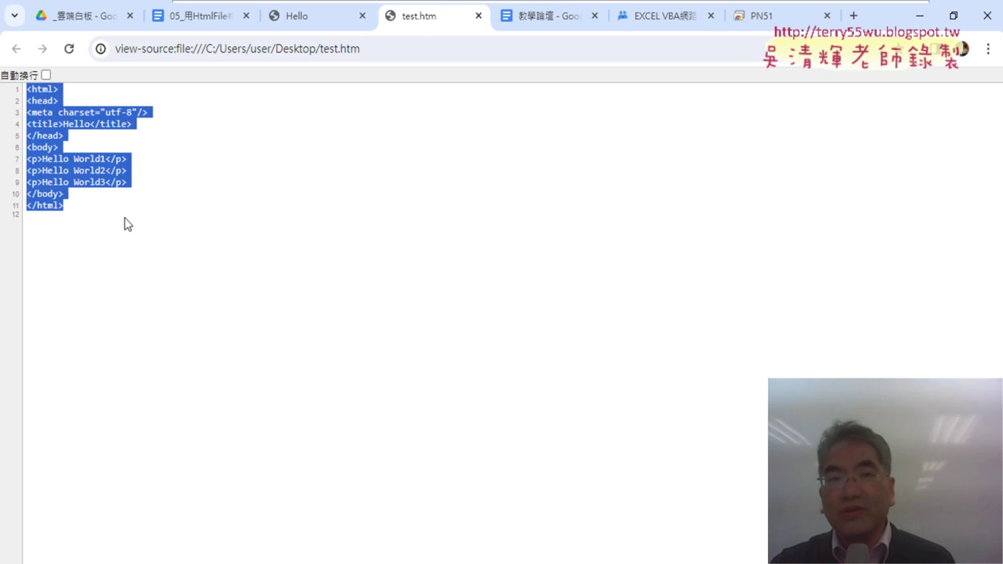
pyautogui.click(304, 23)
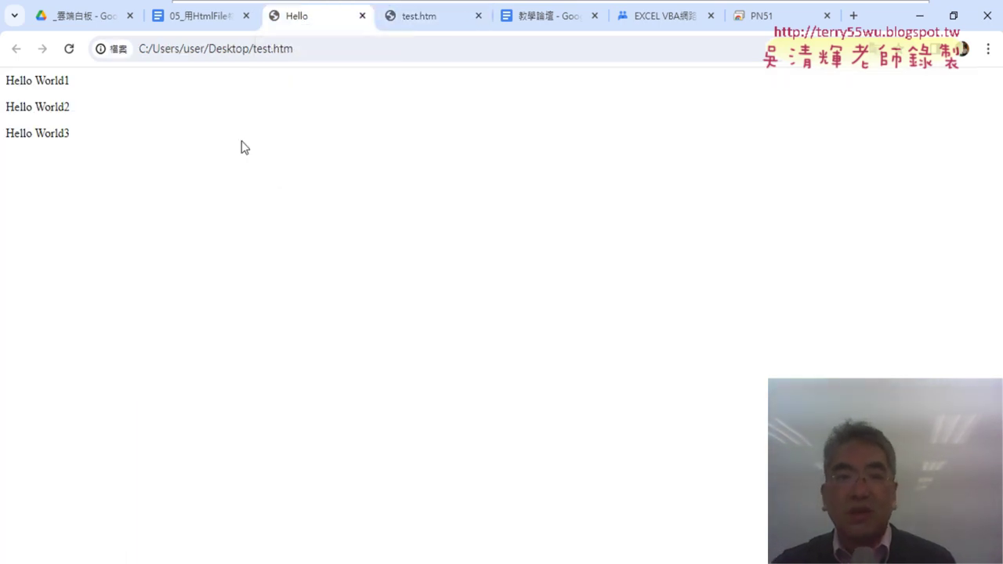
pyautogui.click(428, 17)
pyautogui.click(132, 184)
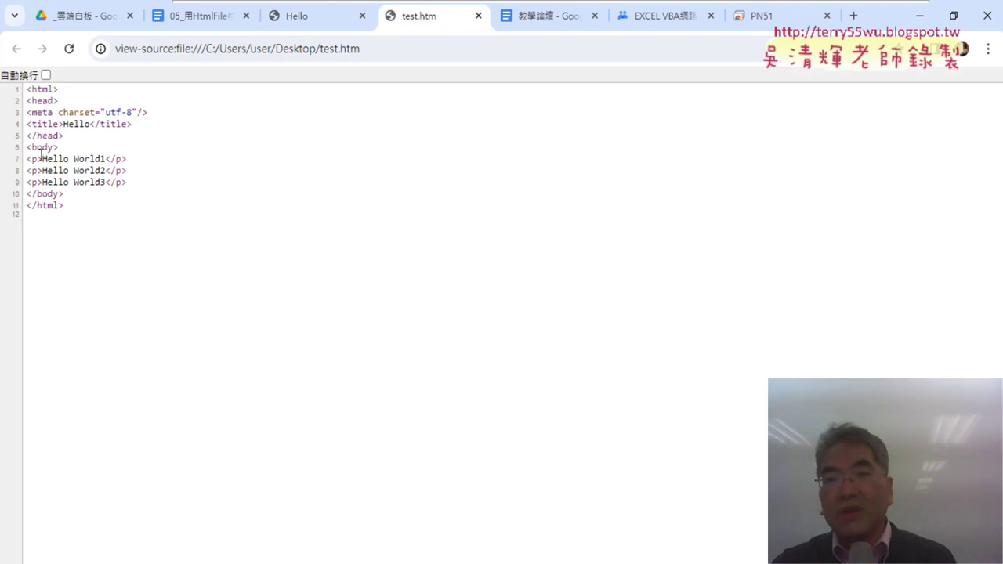
pyautogui.moveTo(43, 160); pyautogui.dragTo(26, 159)
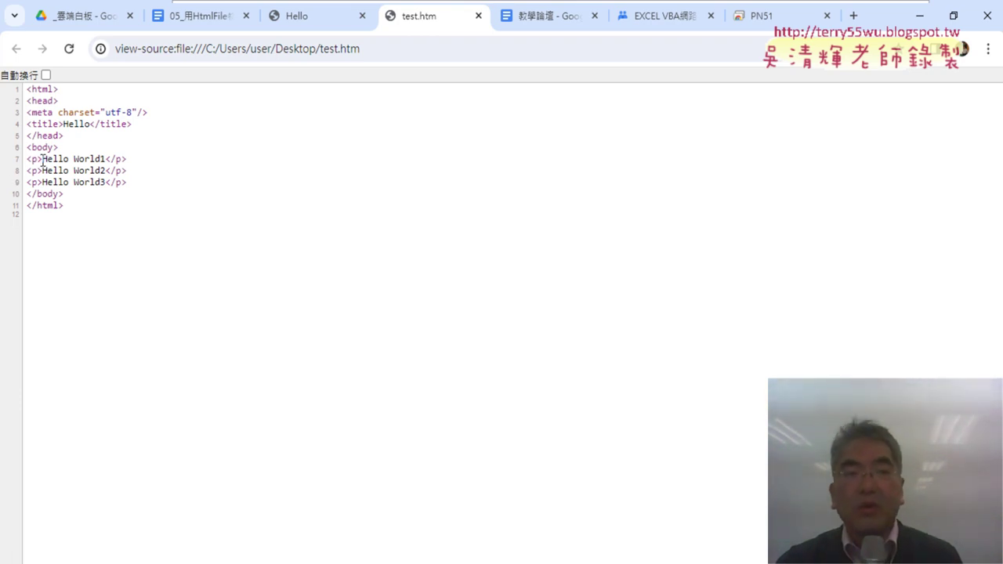
pyautogui.moveTo(47, 159); pyautogui.dragTo(105, 161)
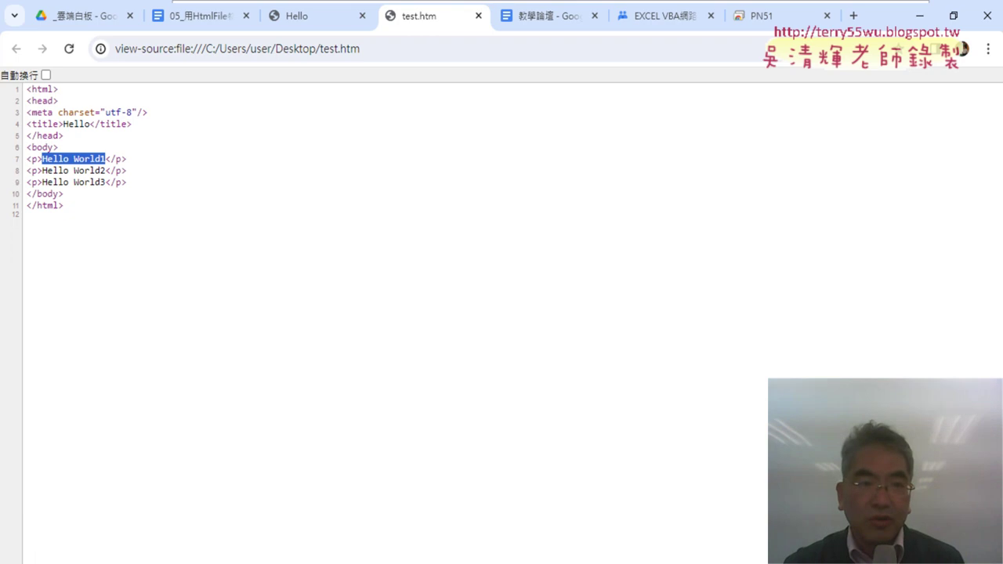
# Copy the sample HTML code block from the lesson document and switch to the Excel workbook.
pyautogui.click(190, 19)
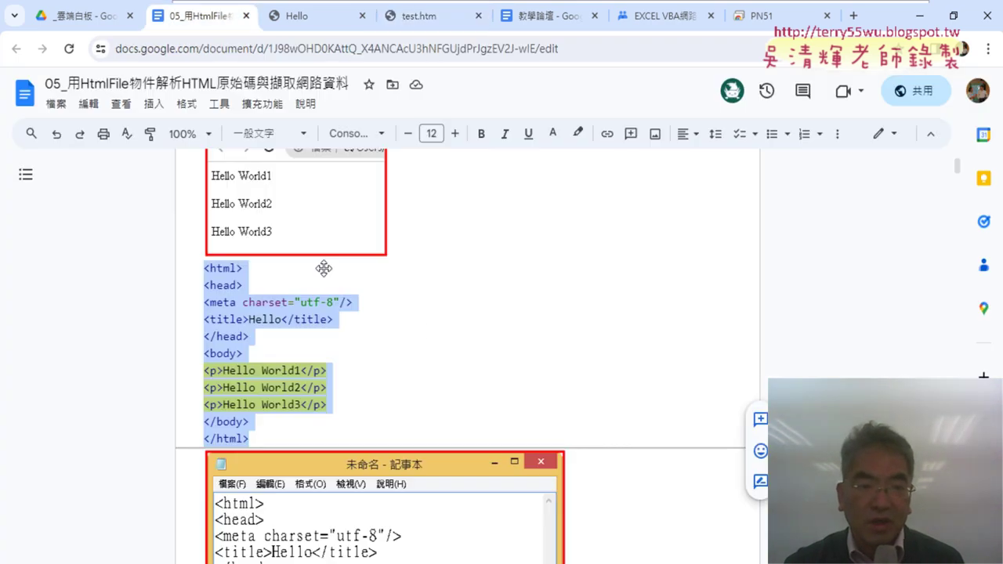
pyautogui.scroll(-1, 396, 300)
pyautogui.click(251, 223)
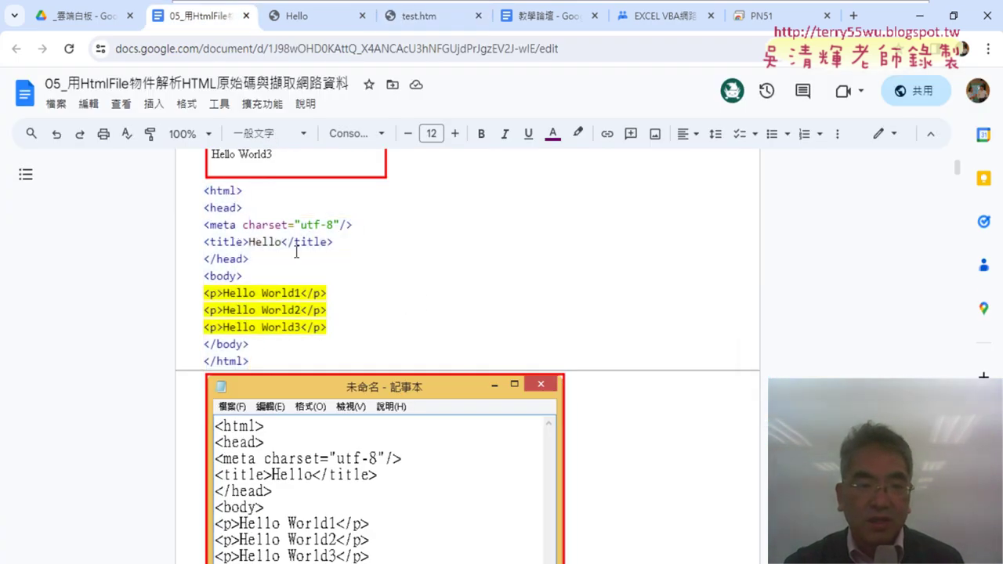
pyautogui.scroll(-1, 297, 253)
pyautogui.scroll(-2, 297, 253)
pyautogui.scroll(2, 274, 258)
pyautogui.scroll(1, 274, 258)
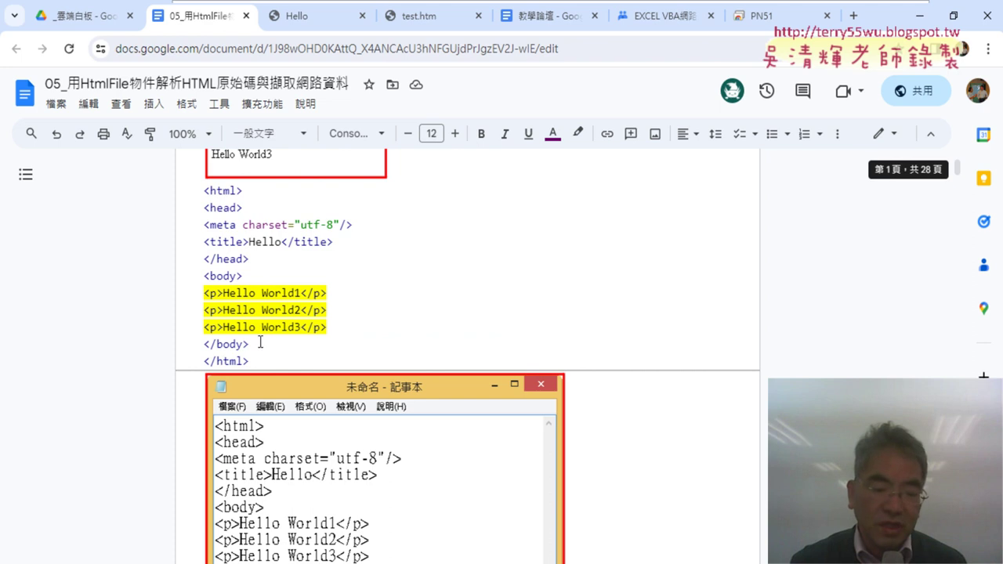
pyautogui.moveTo(249, 362); pyautogui.dragTo(204, 186)
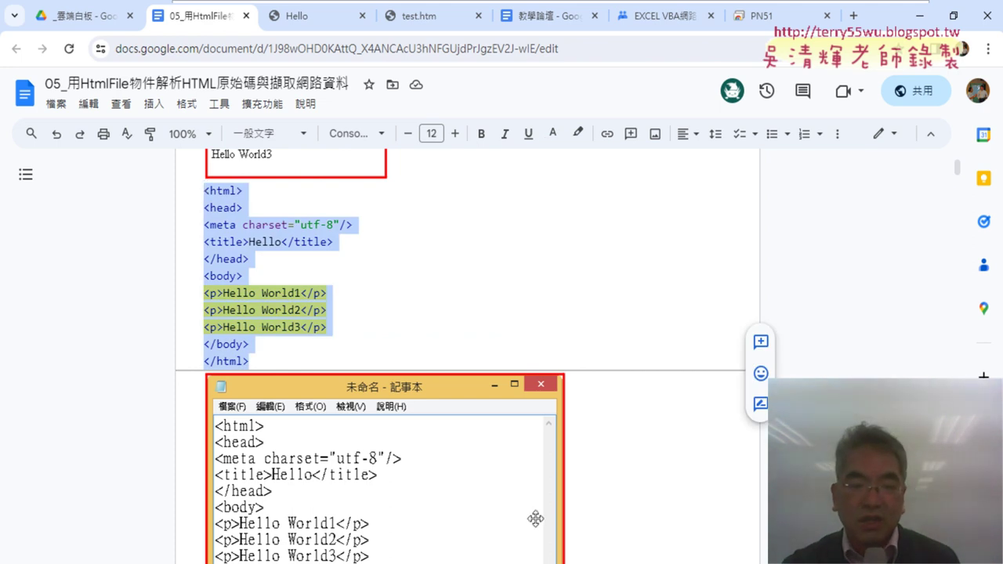
pyautogui.hotkey('alt', 'Tab')
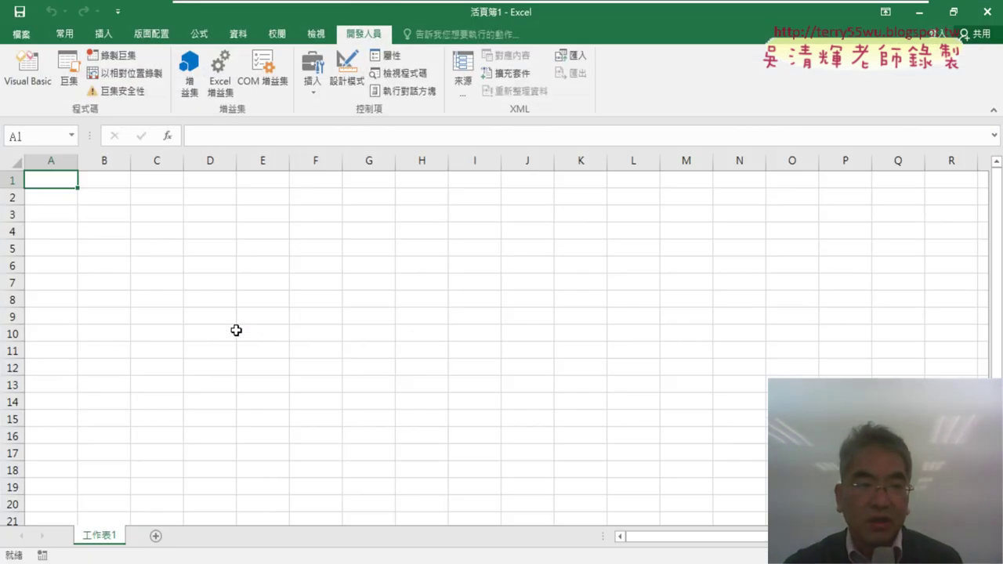
# Enlarge column A and row 1, then paste the copied HTML code into cell A1.
pyautogui.moveTo(77, 161); pyautogui.dragTo(375, 161)
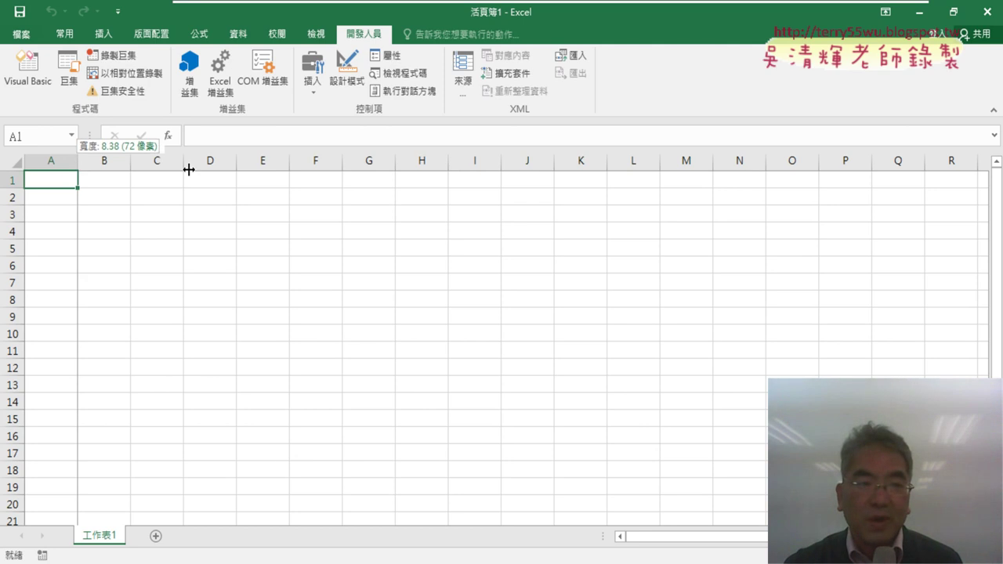
pyautogui.moveTo(12, 189); pyautogui.dragTo(13, 381)
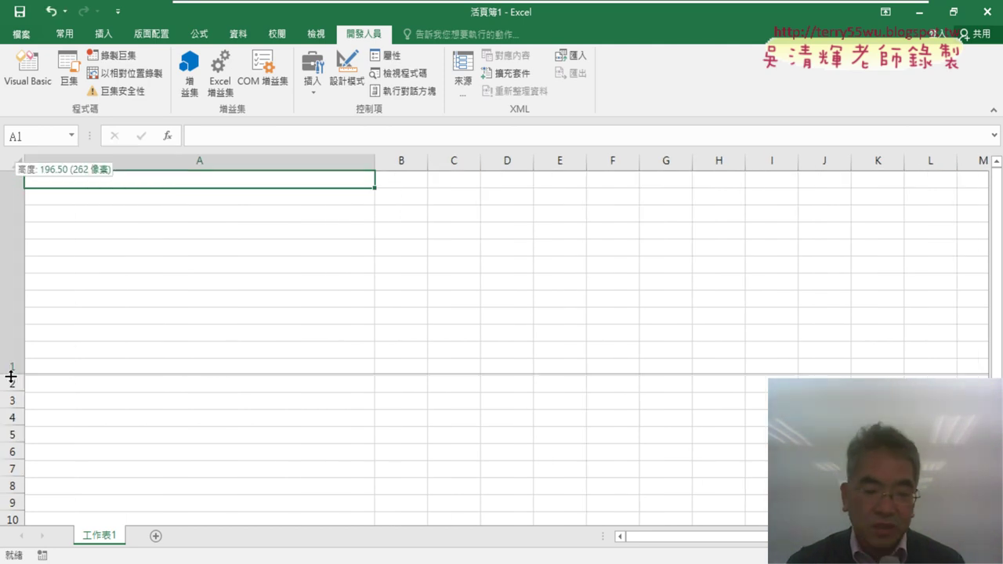
pyautogui.doubleClick(126, 313)
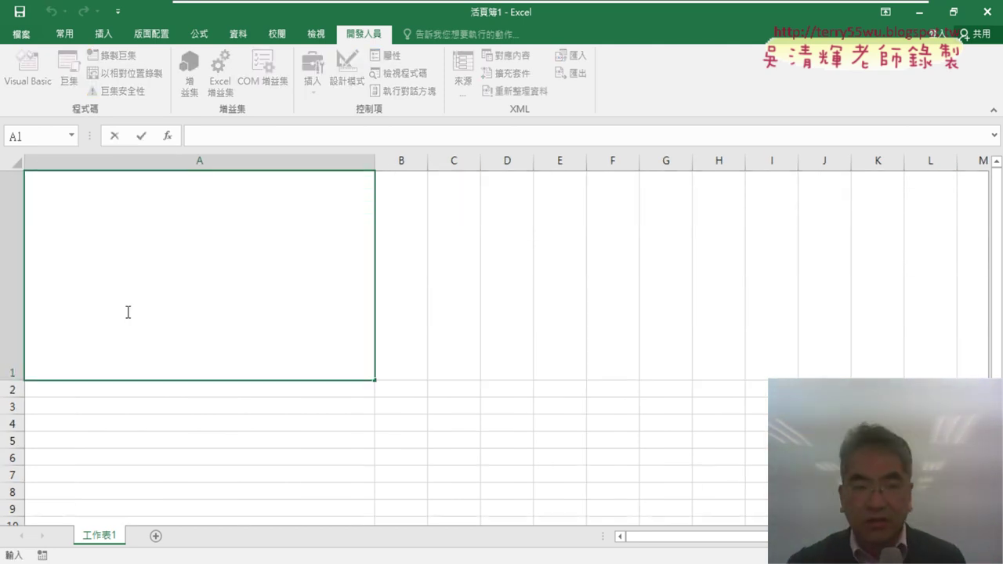
pyautogui.hotkey('ctrl', 'v')
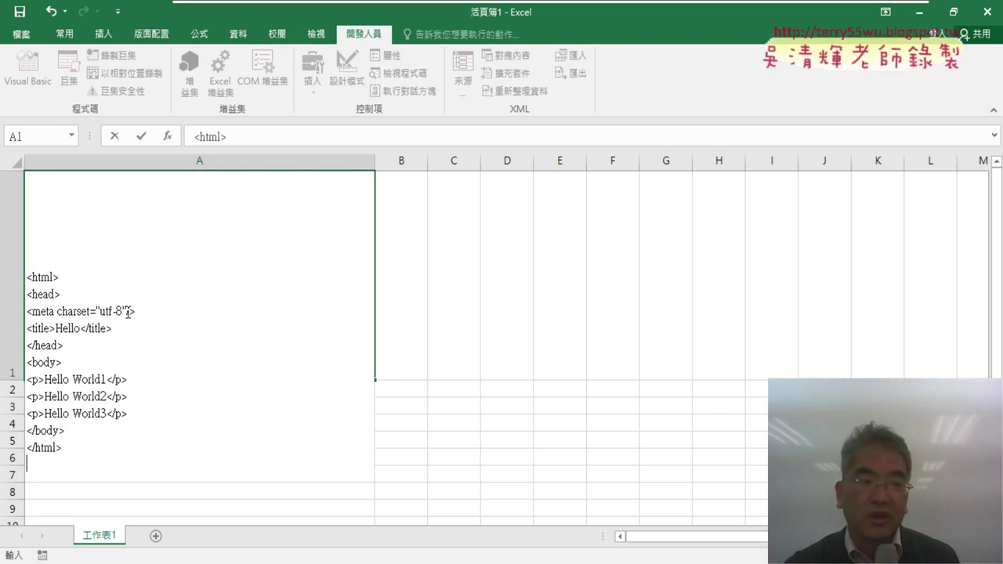
pyautogui.click(472, 293)
pyautogui.click(191, 262)
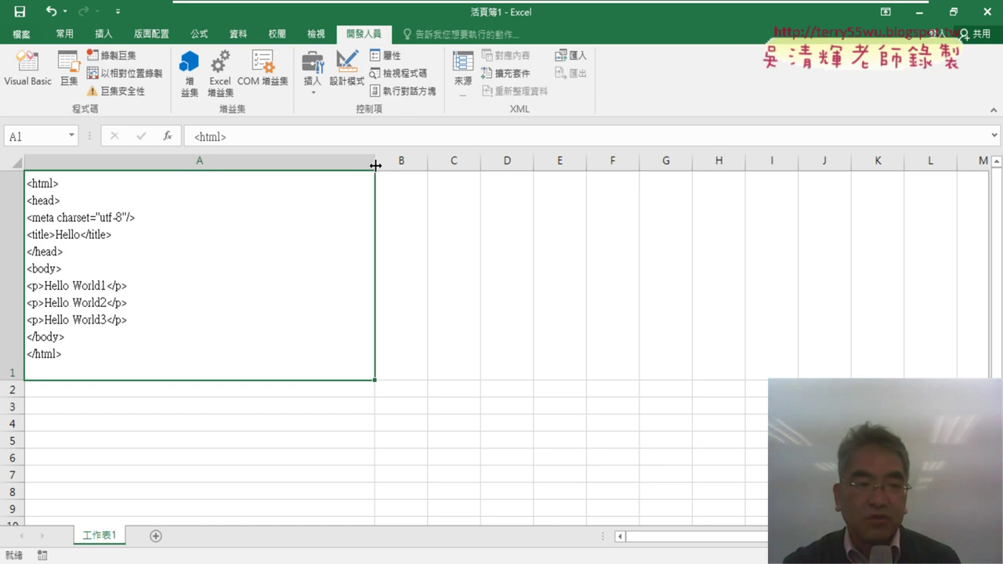
# Narrow column A, widen column B, select output cell B1, and open the VBA editor.
pyautogui.moveTo(375, 160); pyautogui.dragTo(165, 168)
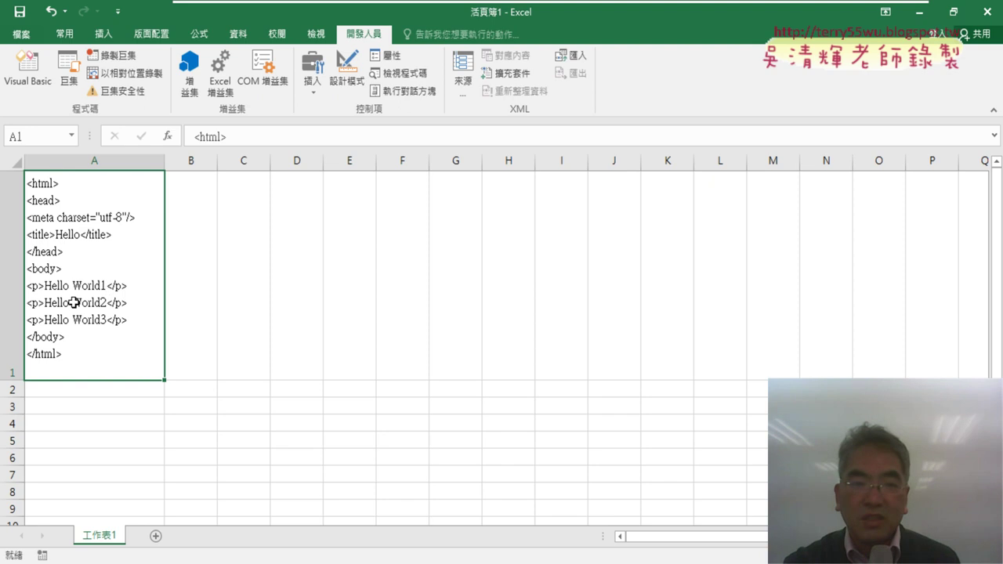
pyautogui.moveTo(218, 161); pyautogui.dragTo(329, 161)
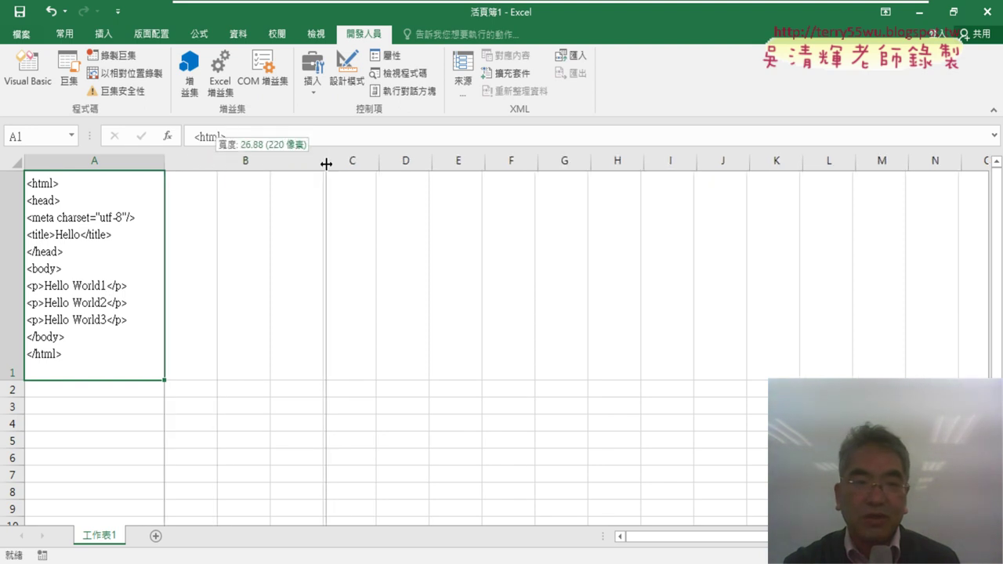
pyautogui.click(235, 268)
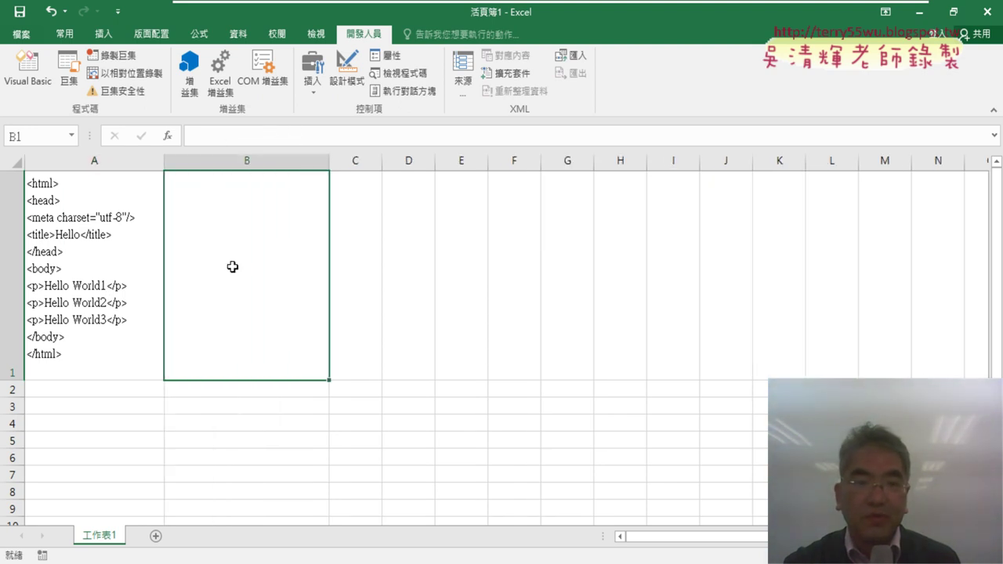
pyautogui.click(28, 75)
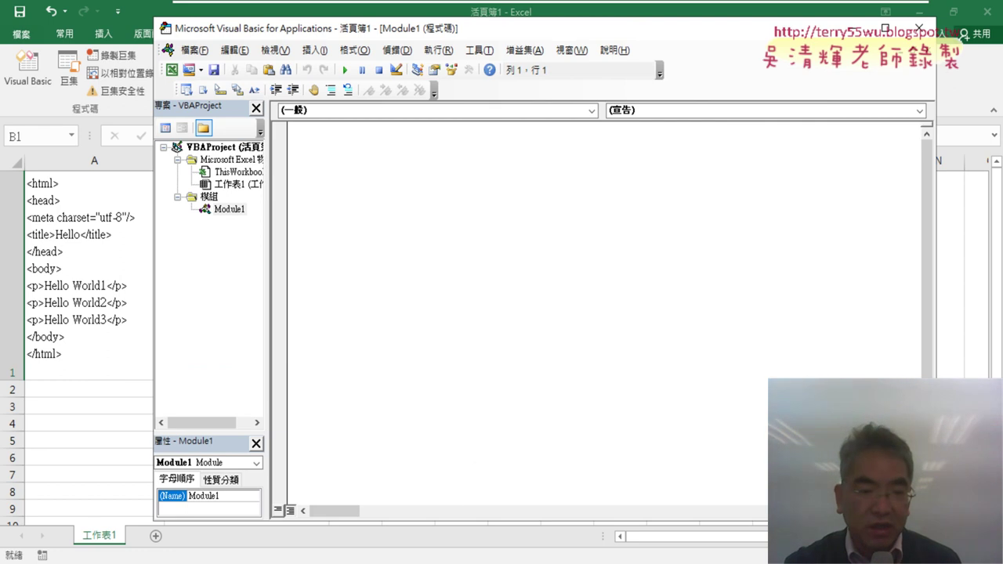
pyautogui.click(562, 517)
pyautogui.scroll(-3, 430, 327)
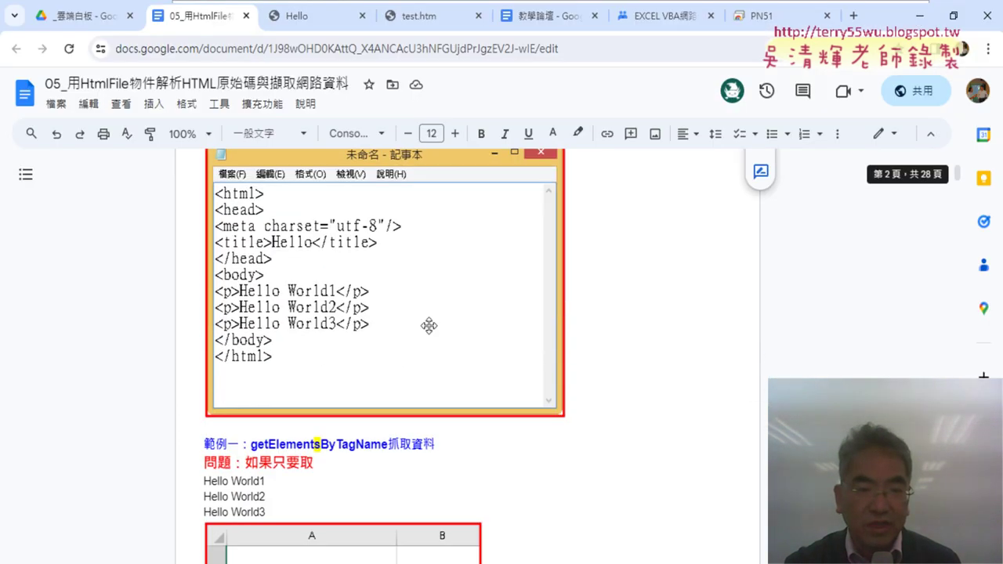
pyautogui.scroll(-3, 429, 327)
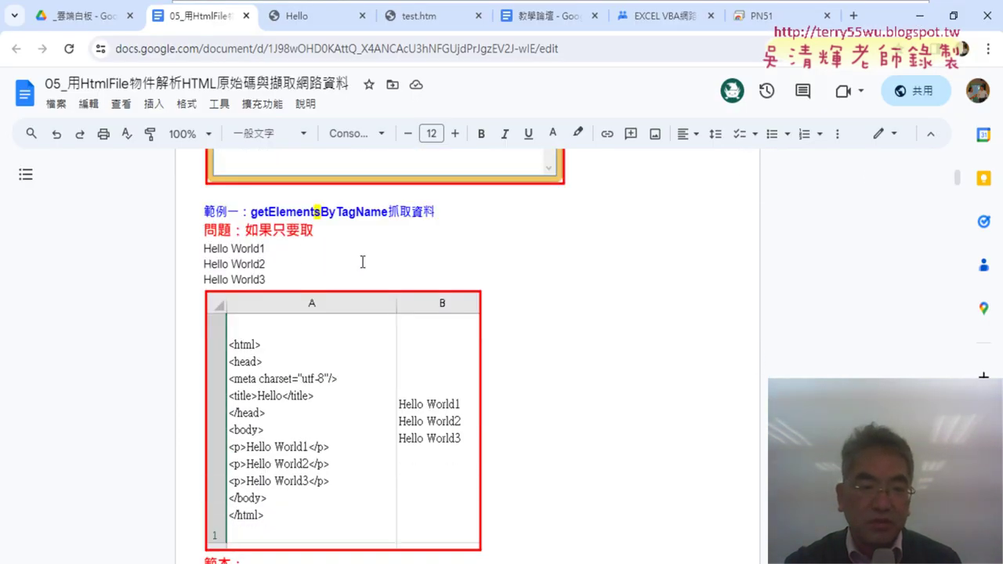
pyautogui.scroll(-3, 363, 262)
pyautogui.scroll(-1, 396, 264)
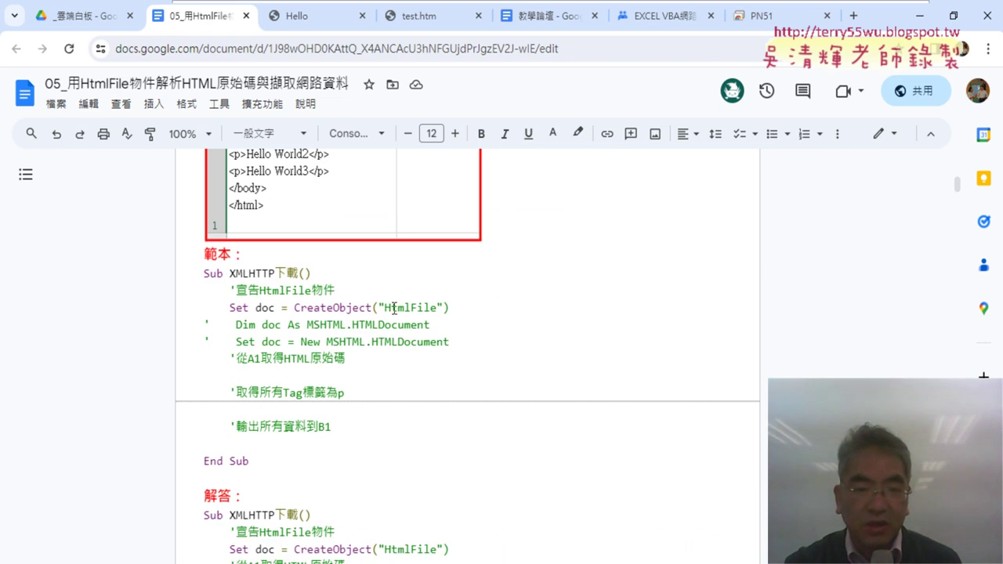
pyautogui.moveTo(384, 308); pyautogui.dragTo(429, 308)
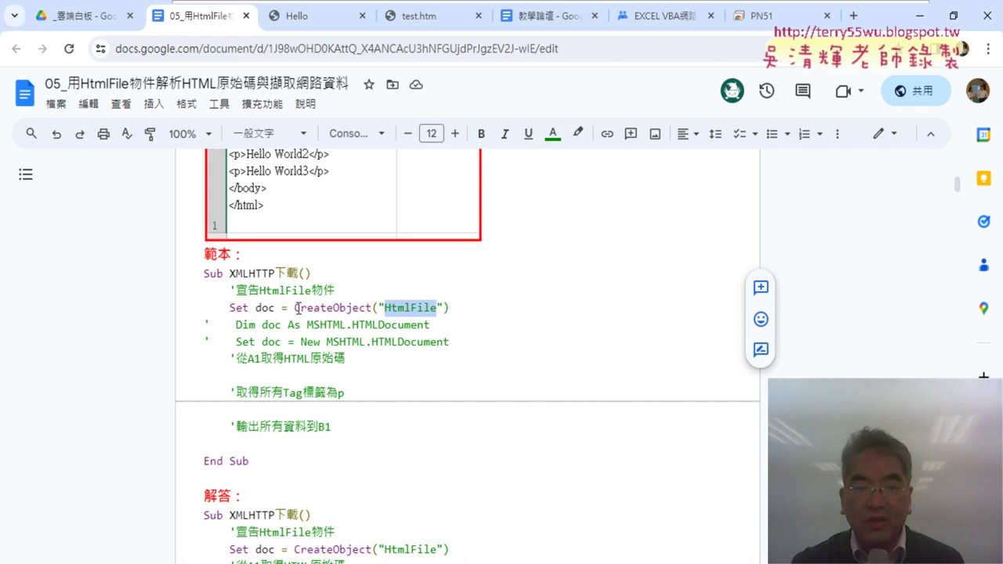
pyautogui.moveTo(295, 307); pyautogui.dragTo(373, 308)
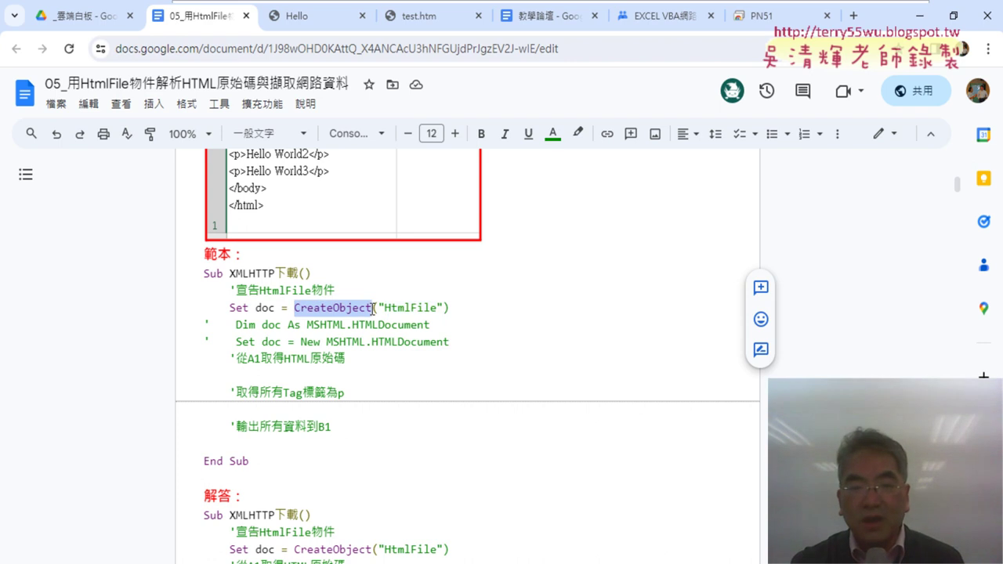
pyautogui.moveTo(384, 308); pyautogui.dragTo(437, 305)
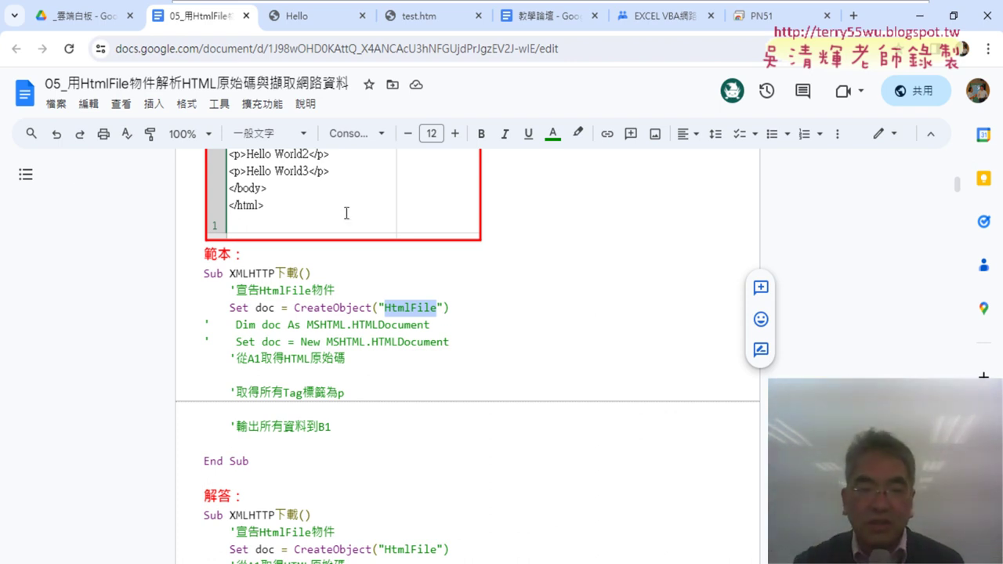
pyautogui.doubleClick(259, 308)
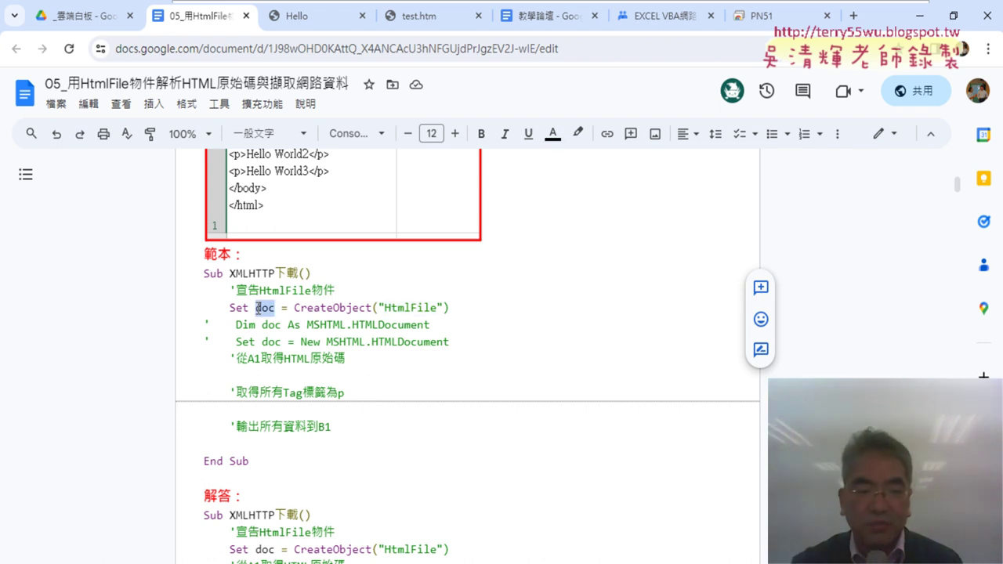
# Highlight .getElementsByTagName and the tag name p in the lesson's example code.
pyautogui.scroll(-3, 378, 329)
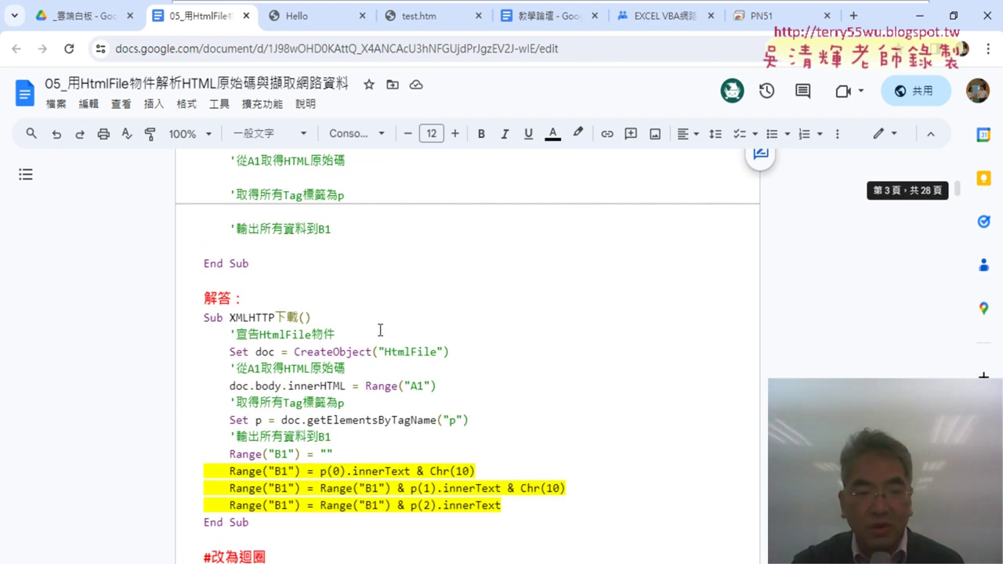
pyautogui.scroll(-1, 378, 329)
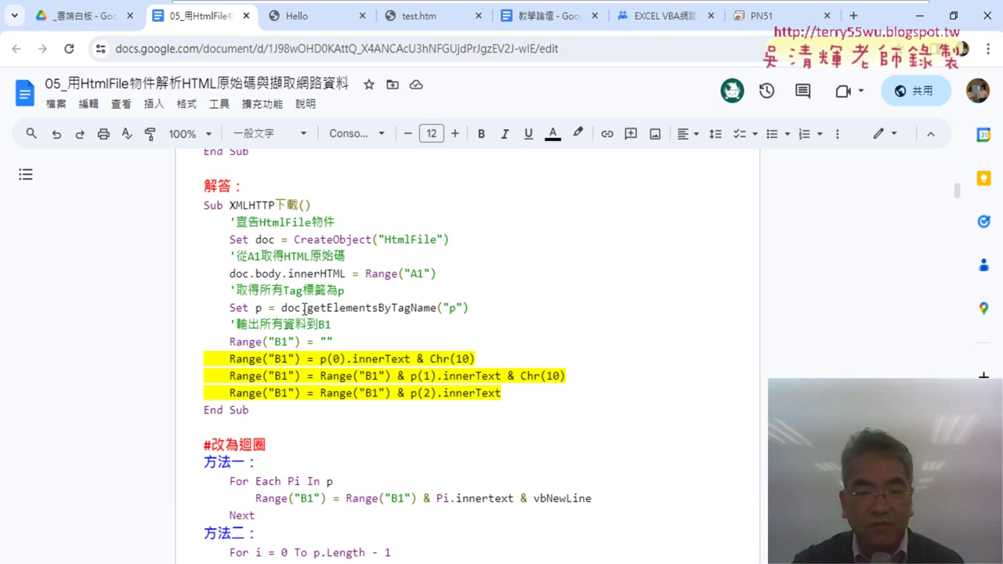
pyautogui.moveTo(307, 308); pyautogui.dragTo(434, 311)
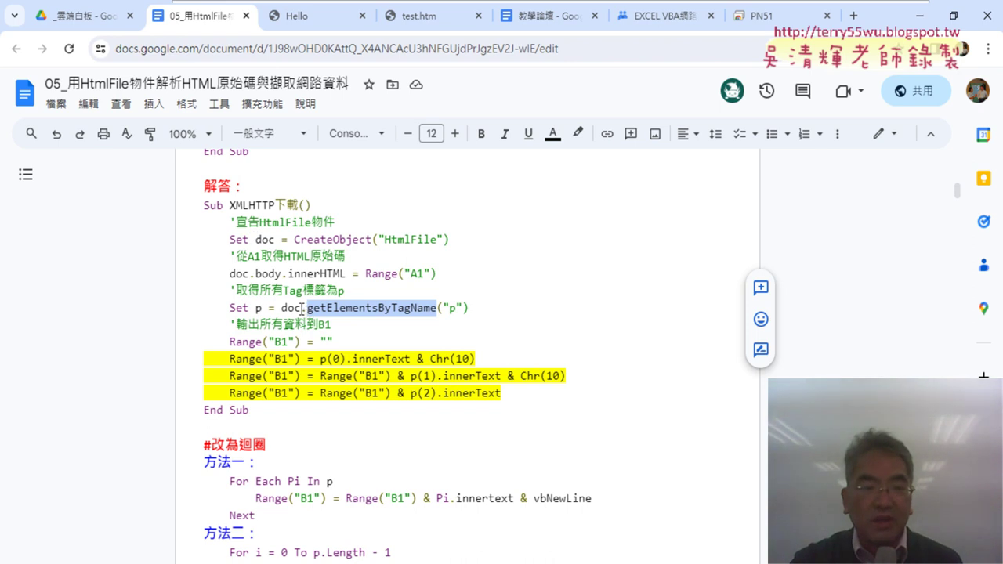
pyautogui.moveTo(301, 309); pyautogui.dragTo(436, 308)
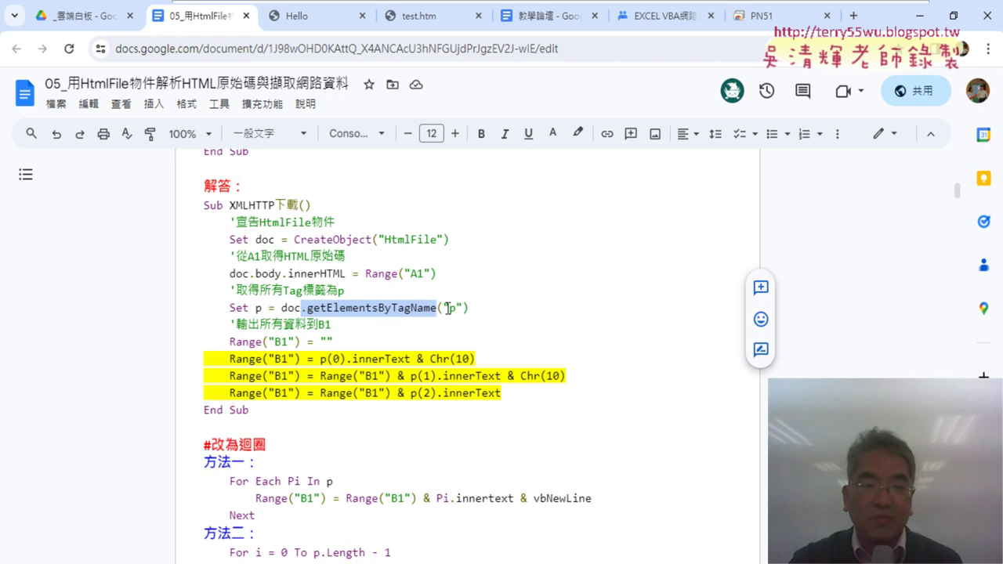
pyautogui.doubleClick(450, 308)
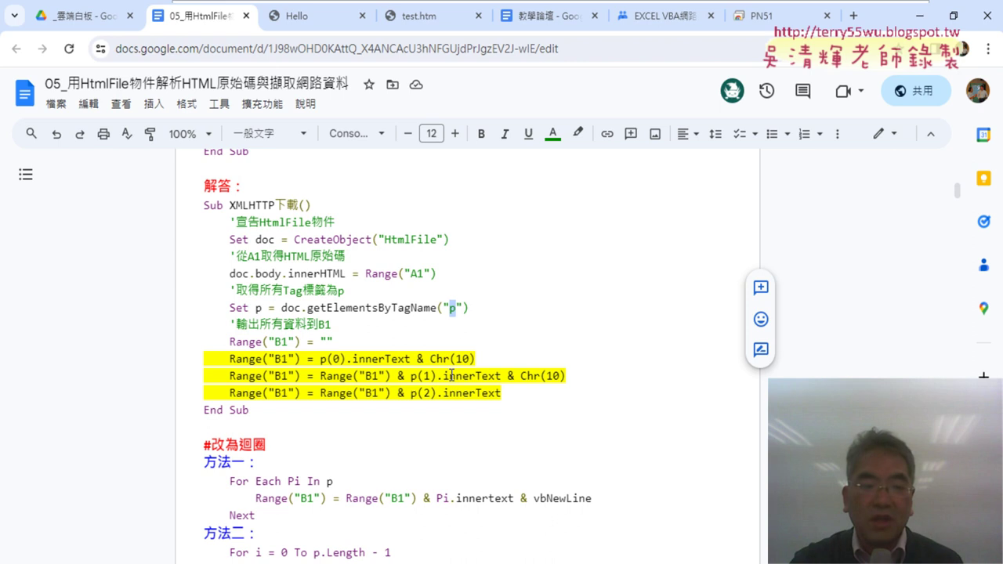
# Copy the answer subroutine from Set doc to End Sub and switch to the VBA editor.
pyautogui.moveTo(269, 409); pyautogui.dragTo(197, 188)
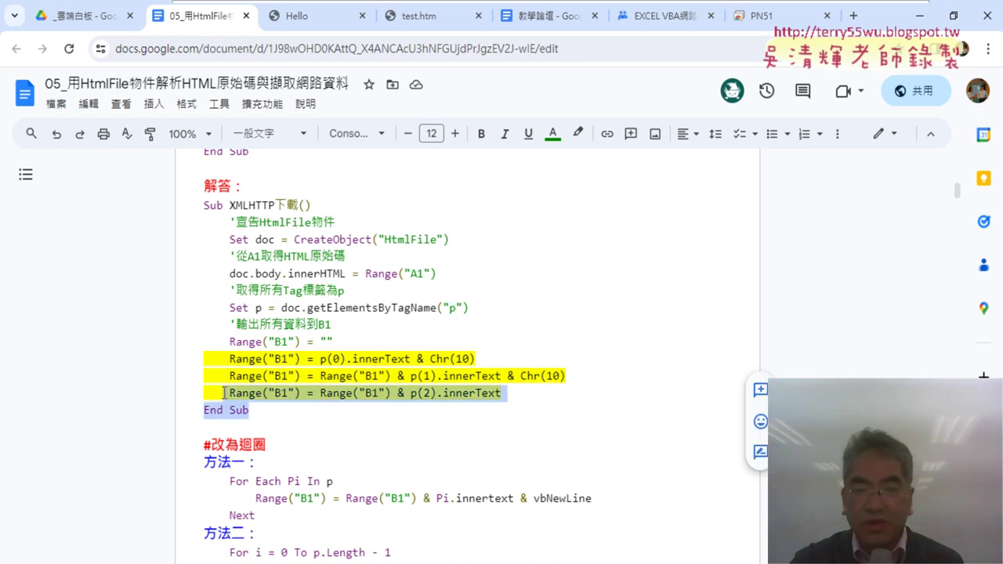
pyautogui.click(216, 206)
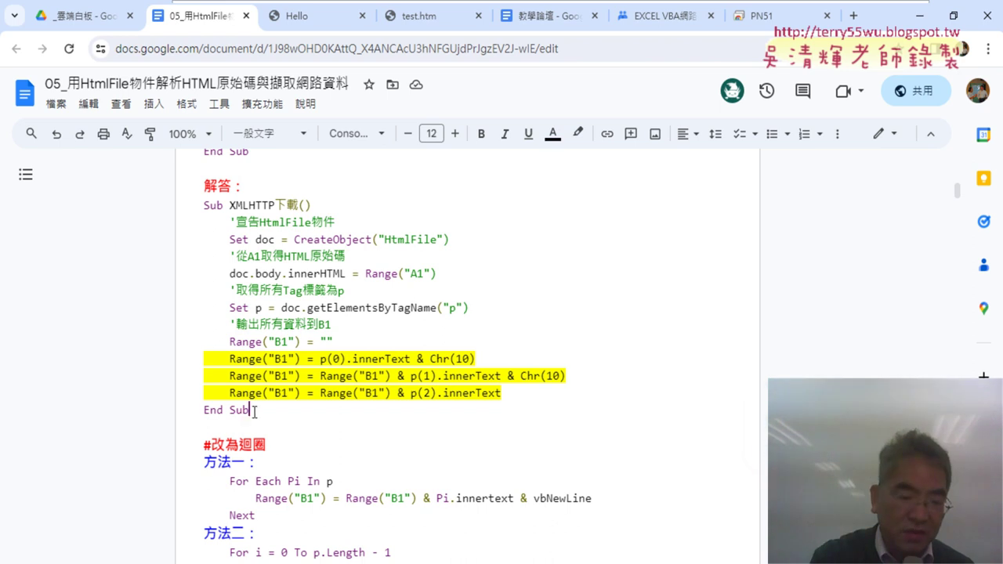
pyautogui.moveTo(250, 410); pyautogui.dragTo(190, 208)
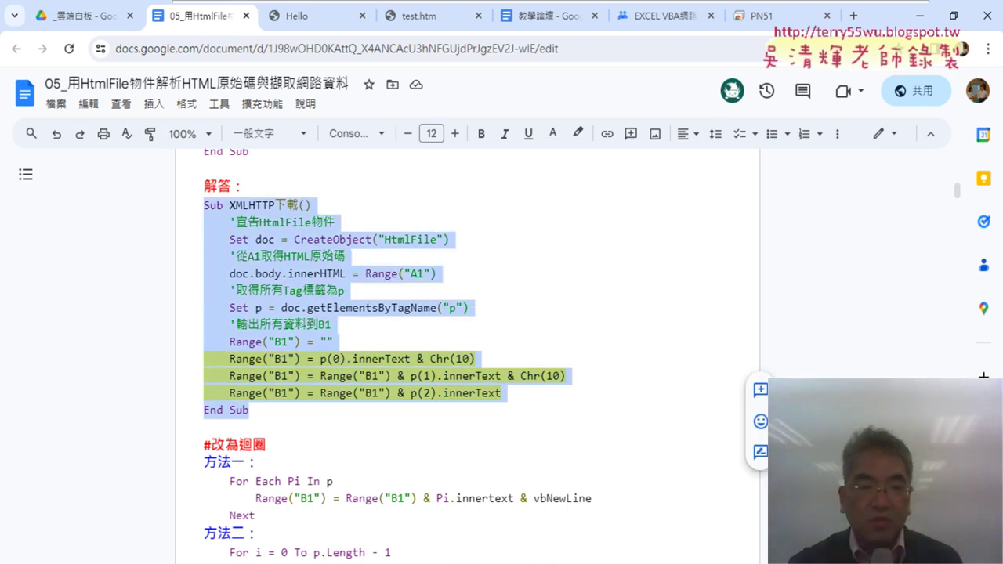
pyautogui.hotkey('alt', 'Tab')
# Paste the copied XMLHTTP下載 subroutine into the empty Module1 code window.
pyautogui.click(221, 210)
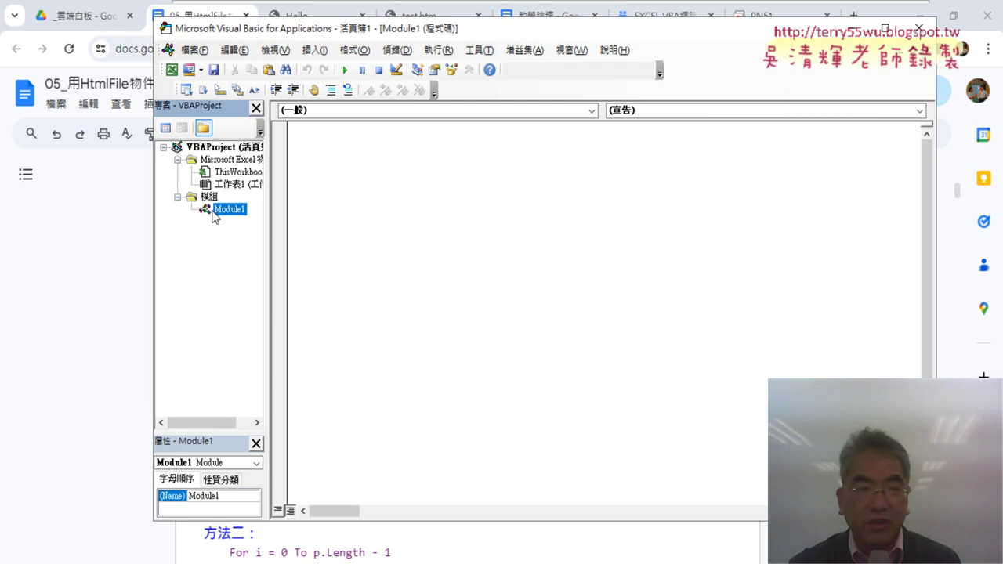
pyautogui.hotkey('alt', 'F11')
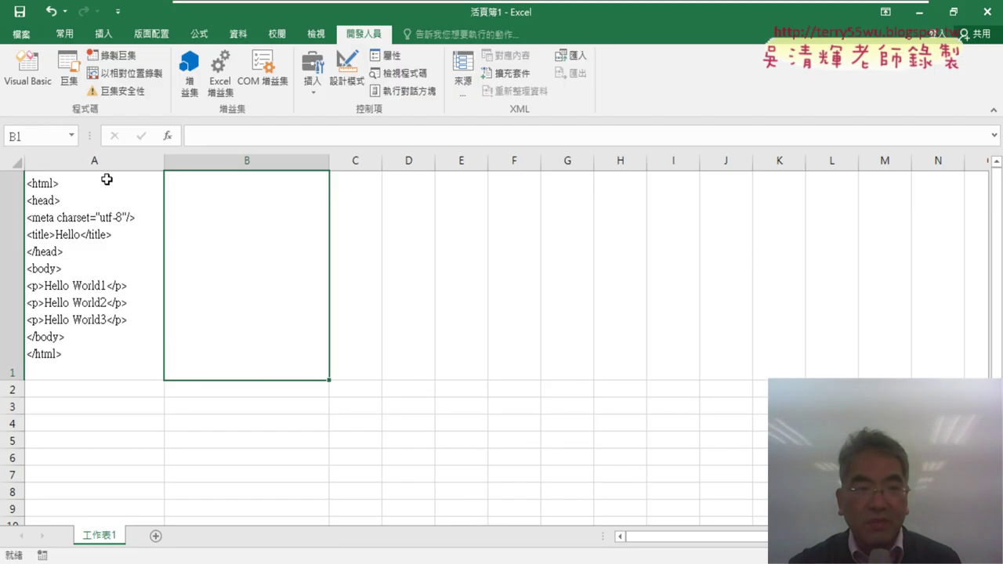
pyautogui.click(27, 71)
pyautogui.click(206, 185)
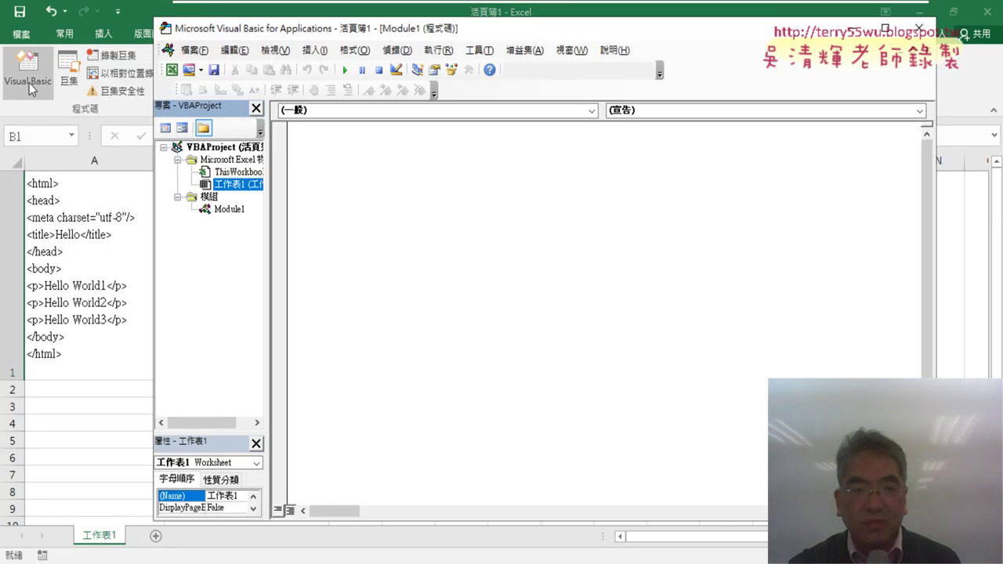
pyautogui.rightClick(369, 183)
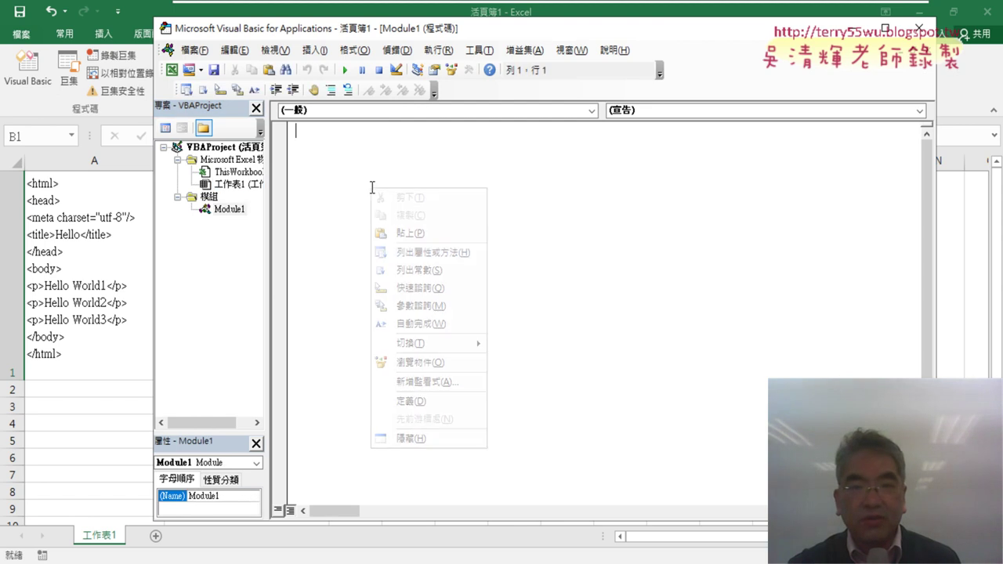
pyautogui.click(424, 234)
# Move the VBA editor right to reveal column B and highlight HtmlFile in the code.
pyautogui.moveTo(501, 36); pyautogui.dragTo(682, 41)
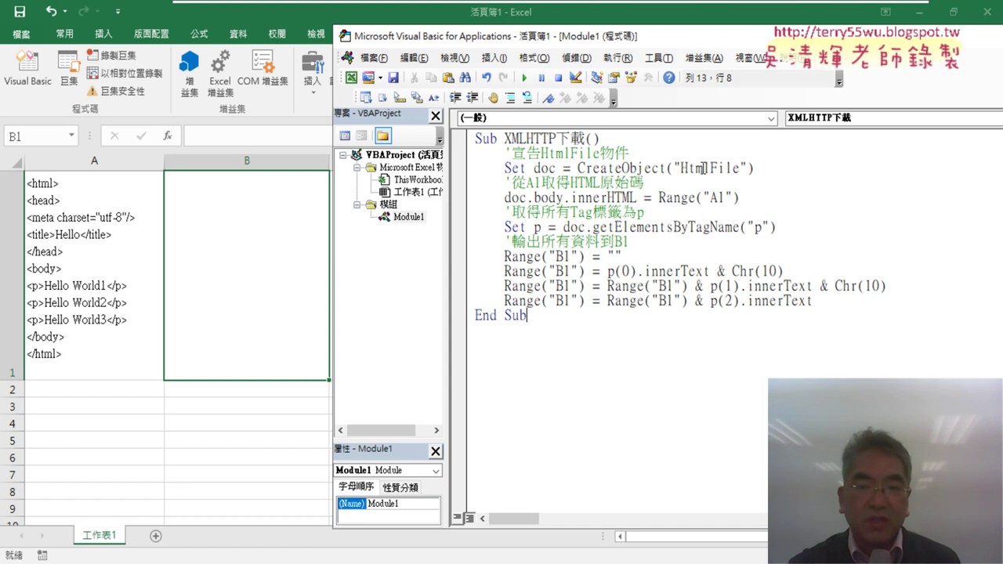
pyautogui.moveTo(680, 167); pyautogui.dragTo(741, 168)
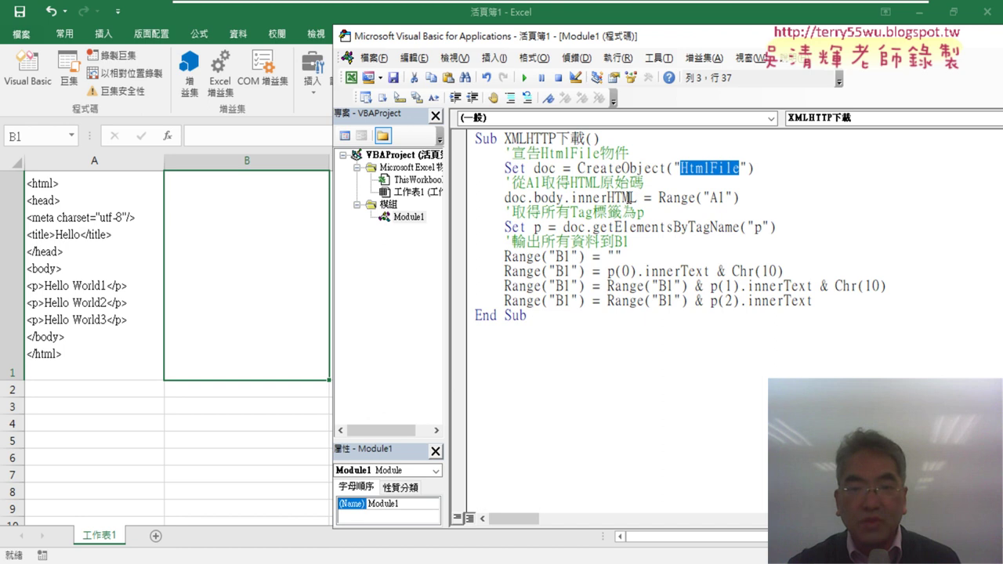
pyautogui.moveTo(637, 198); pyautogui.dragTo(534, 198)
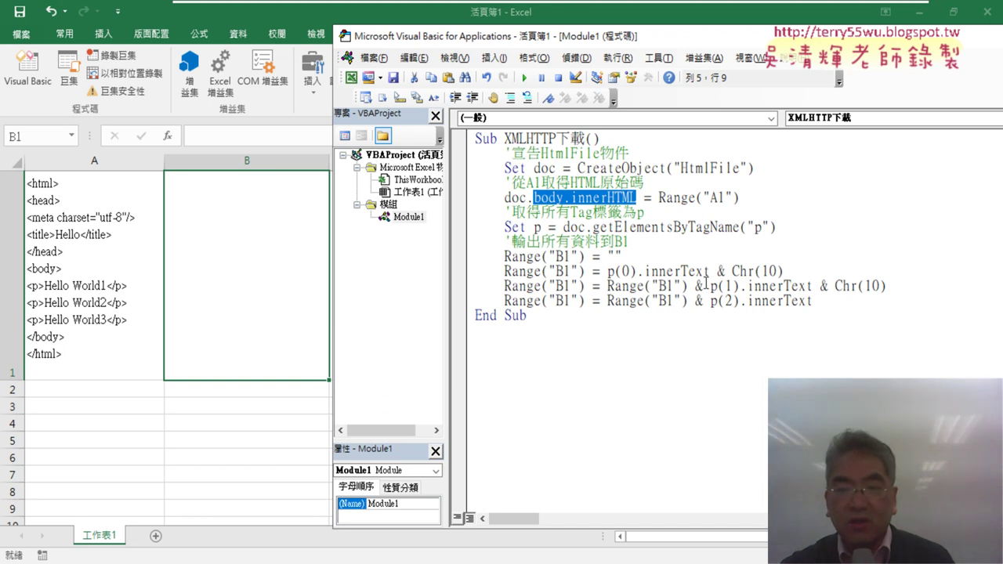
pyautogui.moveTo(710, 286); pyautogui.dragTo(906, 292)
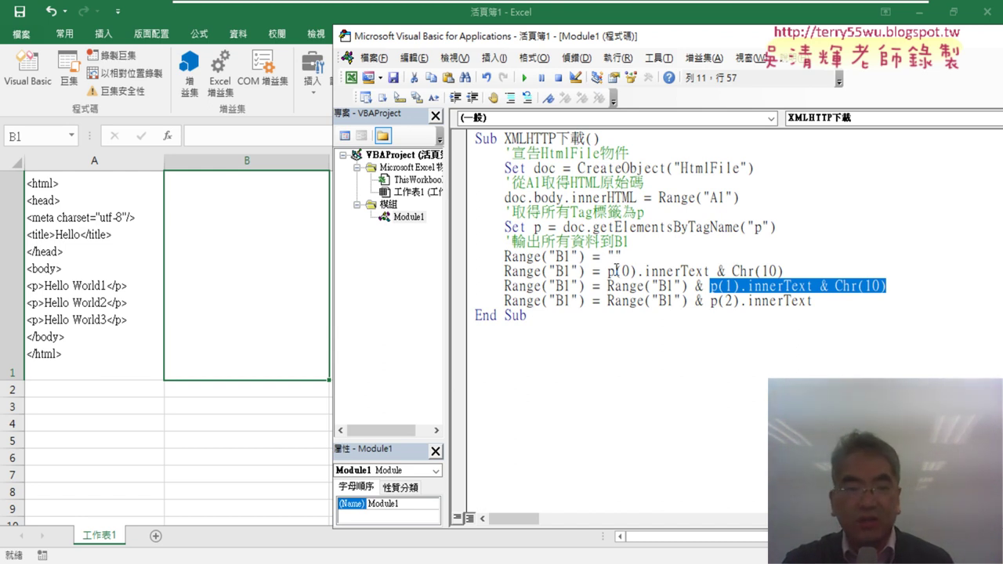
pyautogui.moveTo(607, 271); pyautogui.dragTo(710, 271)
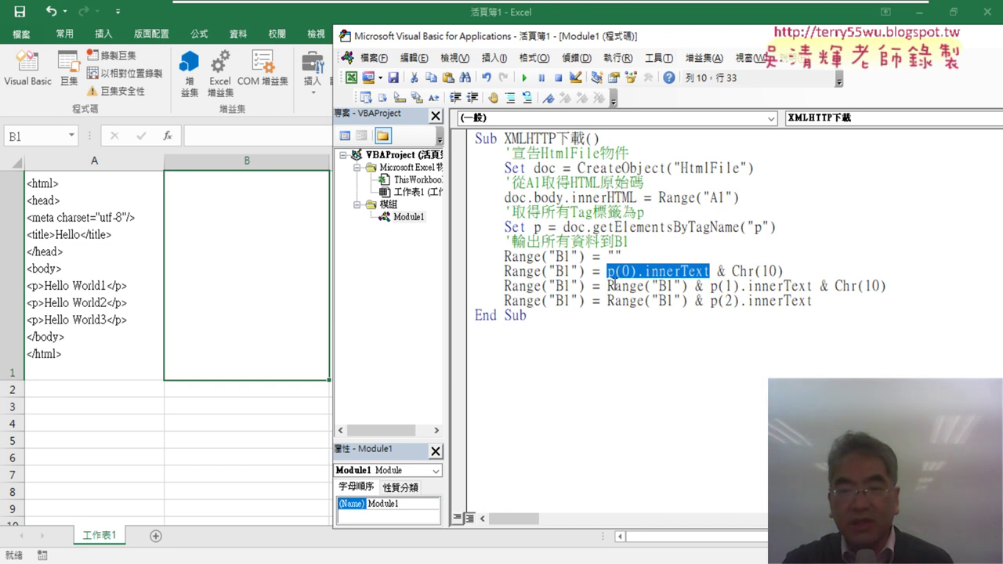
pyautogui.moveTo(608, 287); pyautogui.dragTo(913, 287)
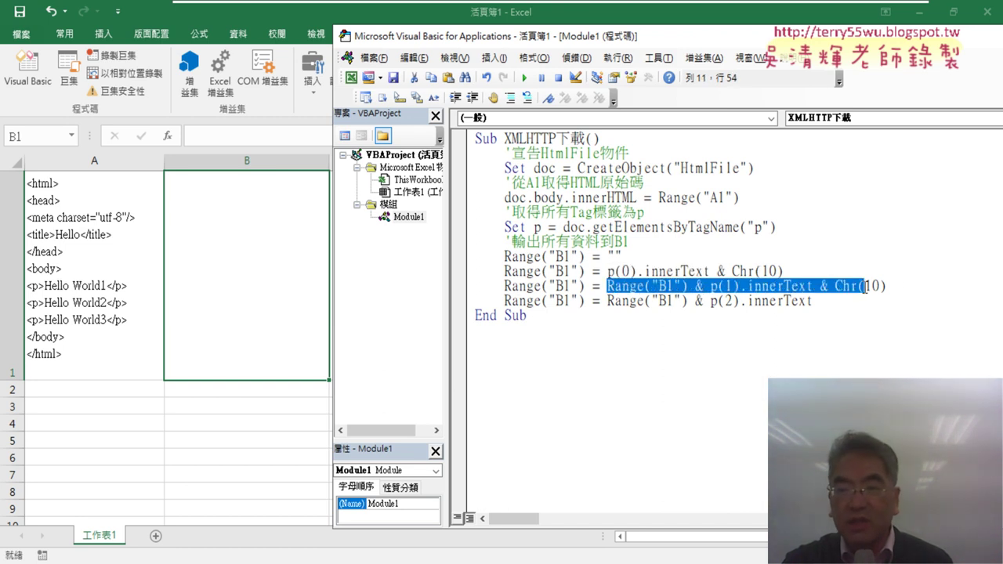
pyautogui.click(912, 287)
pyautogui.moveTo(710, 287); pyautogui.dragTo(893, 289)
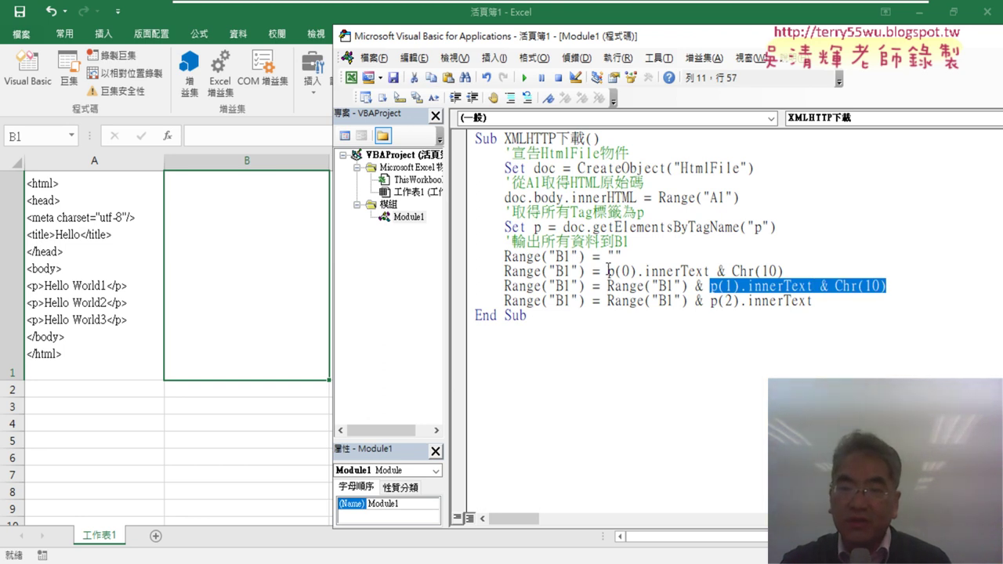
pyautogui.moveTo(608, 287); pyautogui.dragTo(711, 286)
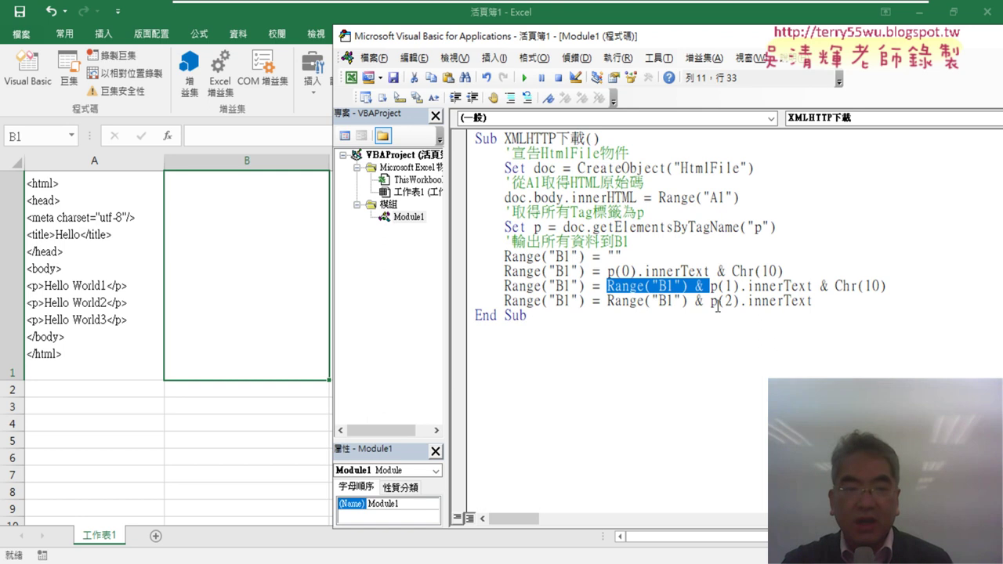
pyautogui.click(703, 301)
# Run the XMLHTTP下載 macro so B1 shows Hello World1–3, then select the "p" tag name.
pyautogui.click(524, 77)
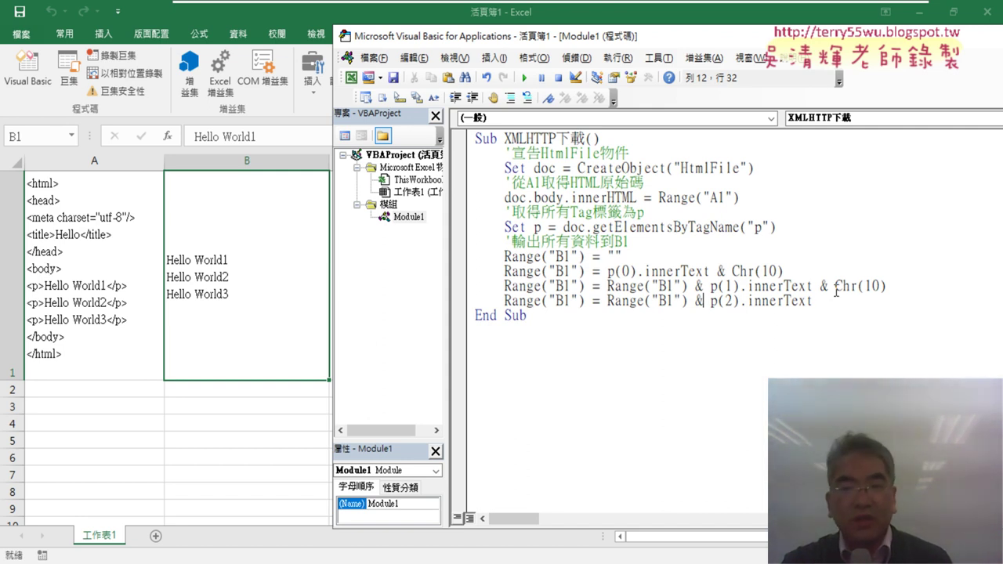
pyautogui.doubleClick(757, 227)
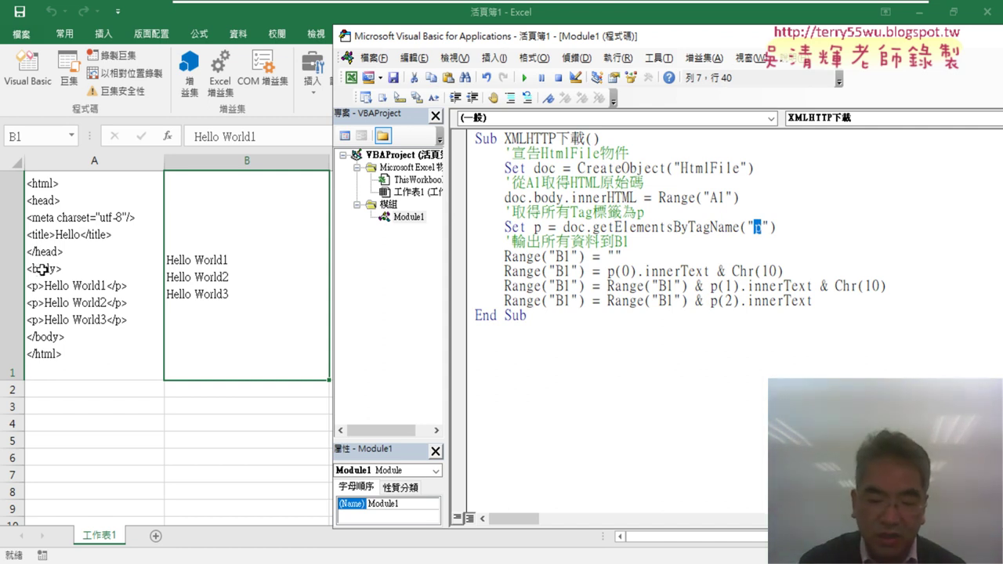
# Change the fetched tag from "p" to "body" and rename the variable p to body.
pyautogui.write('b')
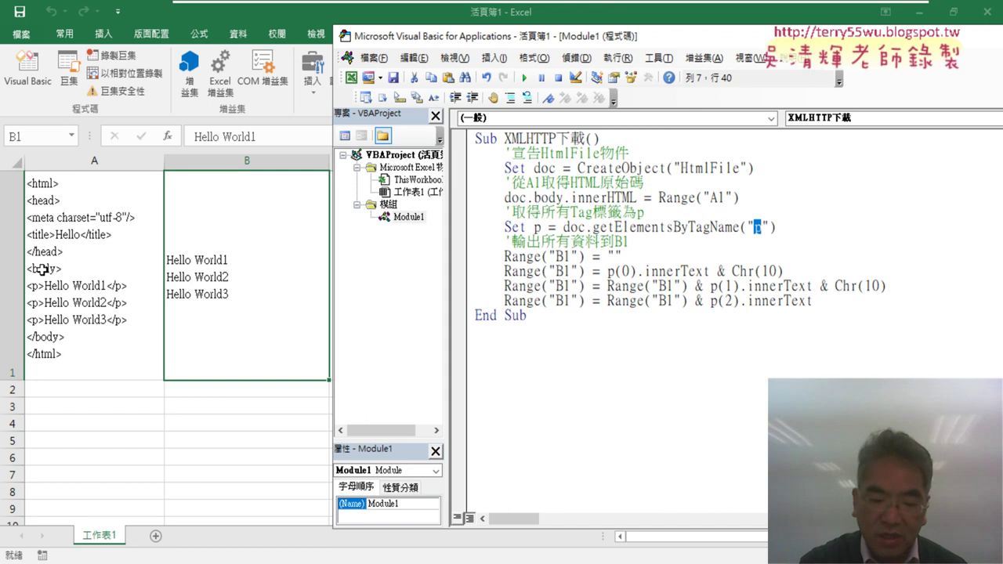
pyautogui.write('od')
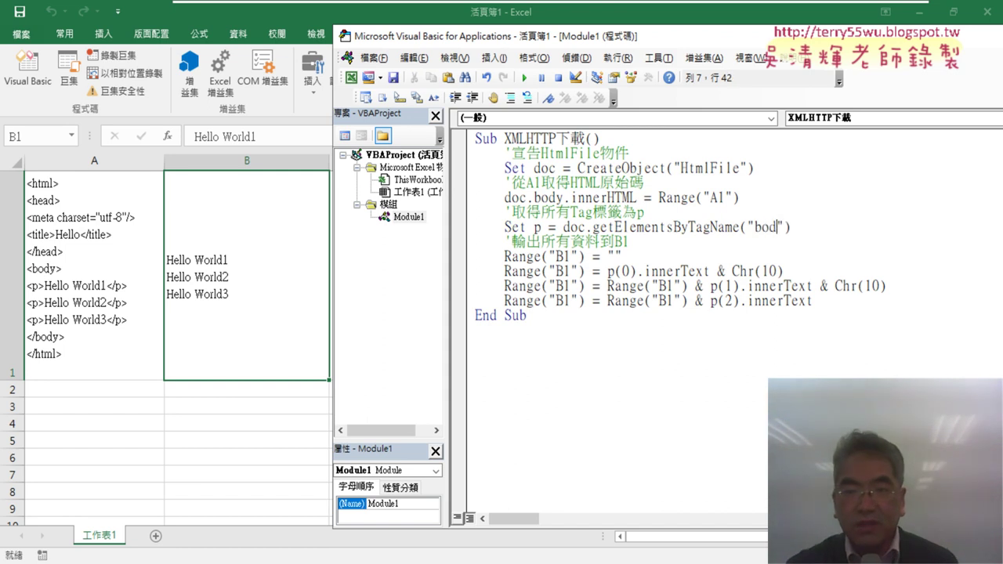
pyautogui.write('y')
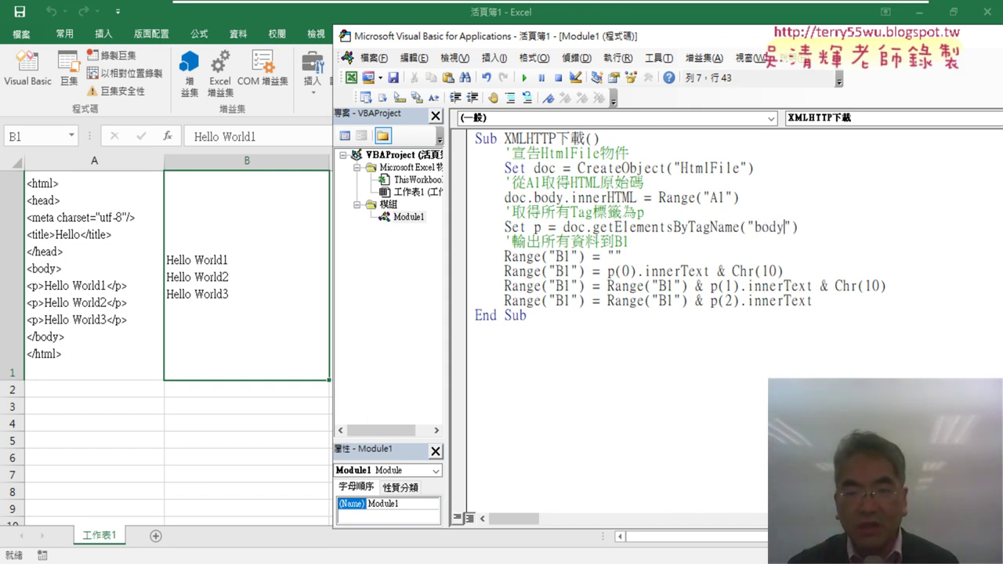
pyautogui.doubleClick(536, 227)
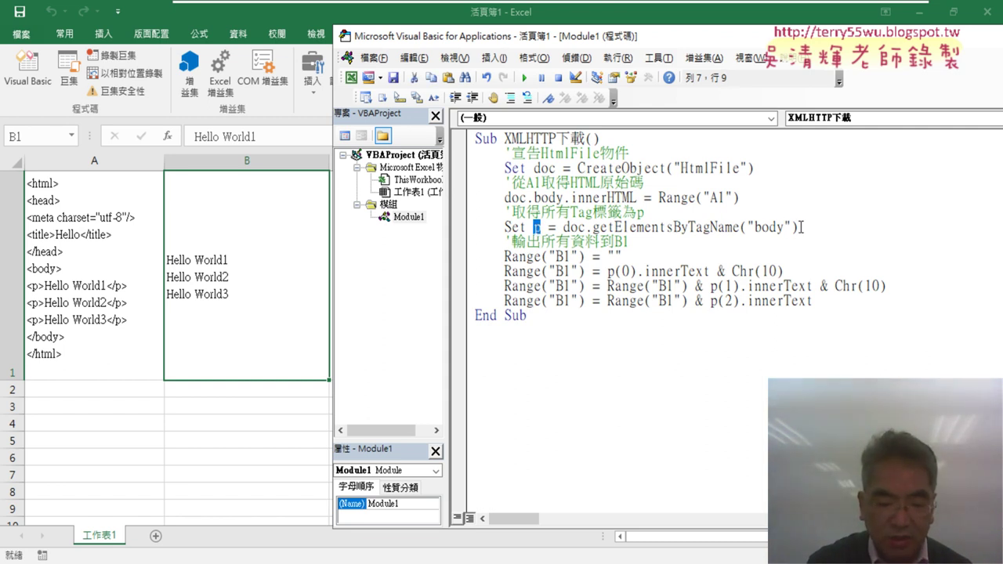
pyautogui.write('bo')
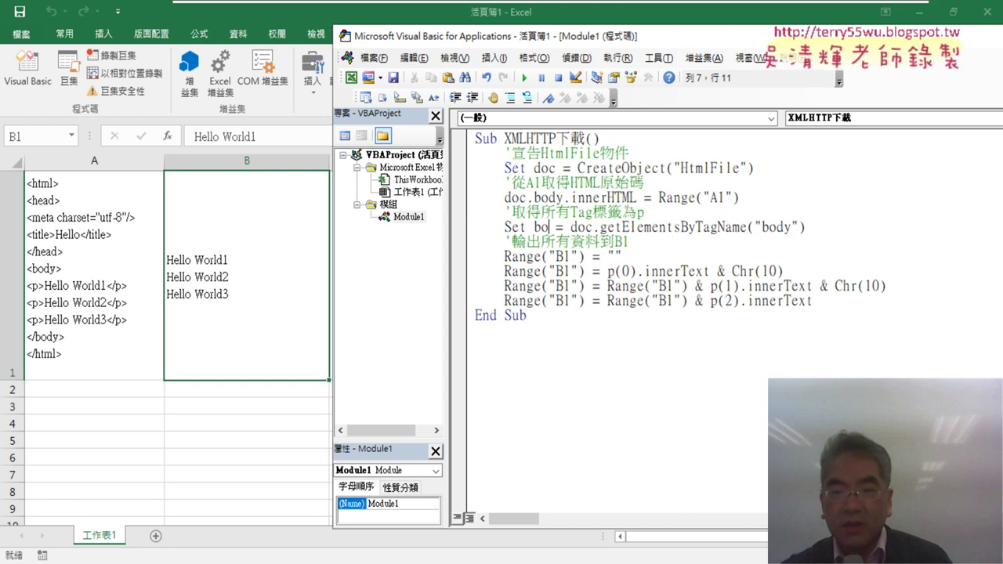
pyautogui.write('dy')
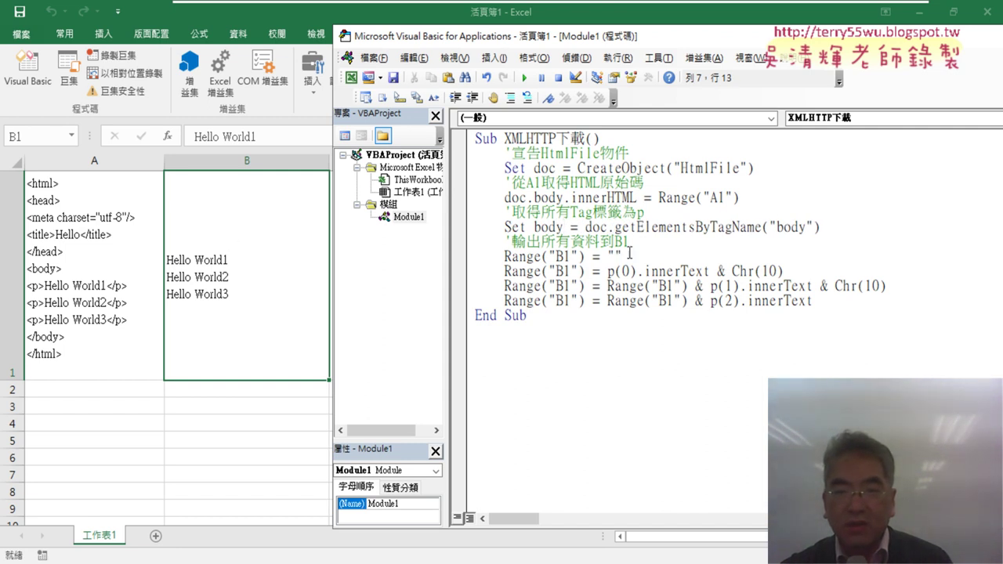
# Write body(0).innerText to B1 and delete the leftover p(1) and p(2) output lines.
pyautogui.moveTo(623, 256); pyautogui.dragTo(504, 257)
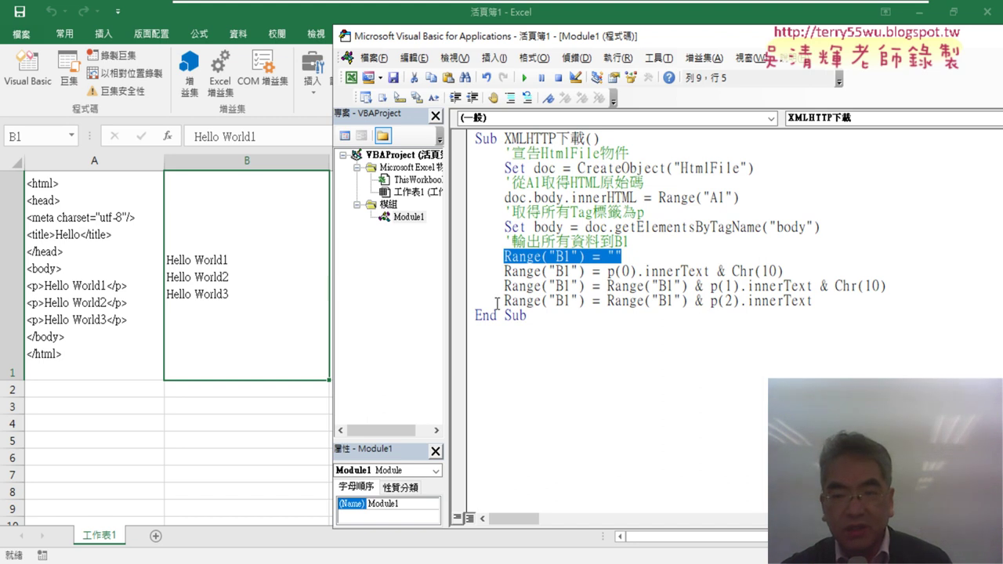
pyautogui.moveTo(784, 271); pyautogui.dragTo(475, 271)
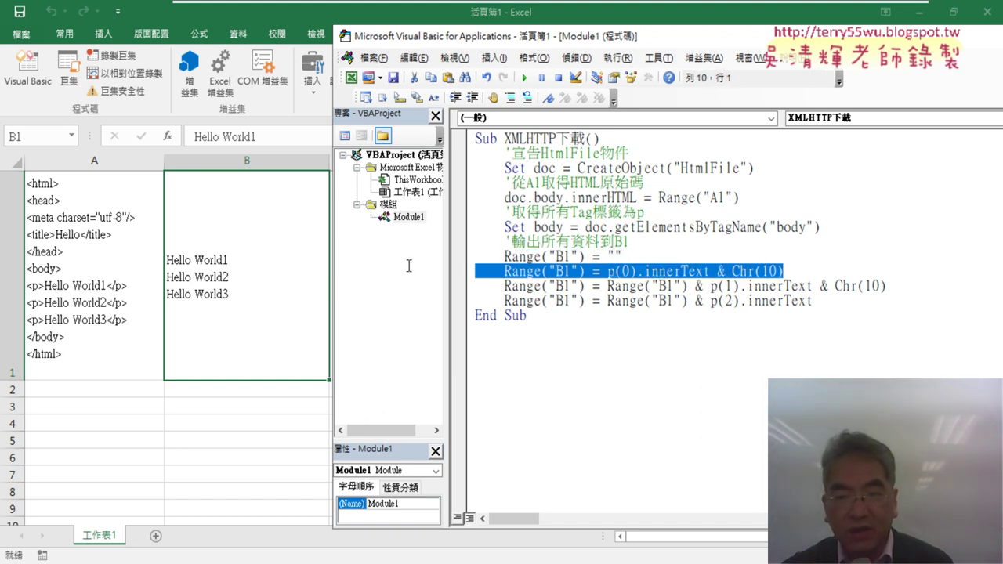
pyautogui.moveTo(409, 266); pyautogui.dragTo(594, 271)
pyautogui.click(608, 271)
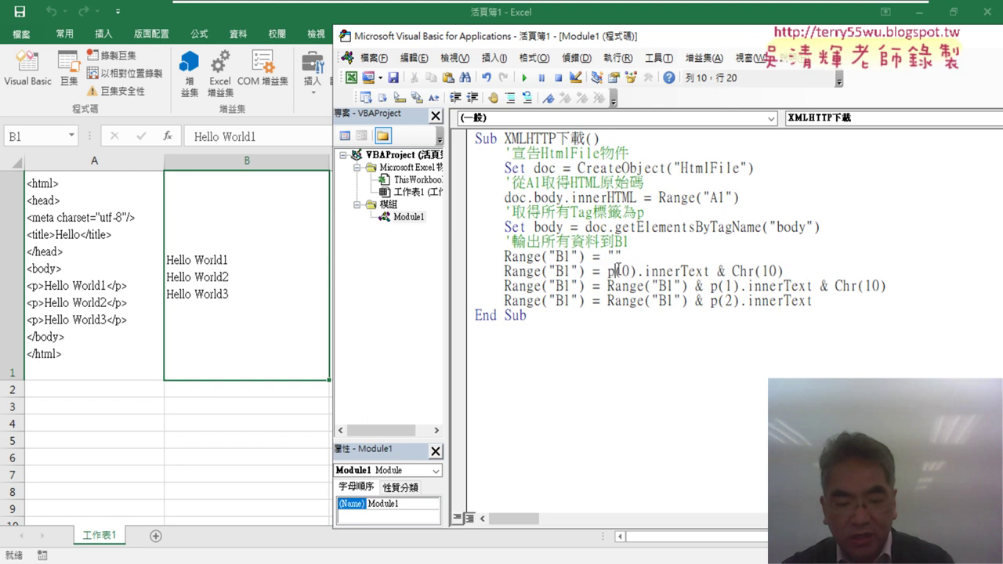
pyautogui.doubleClick(553, 227)
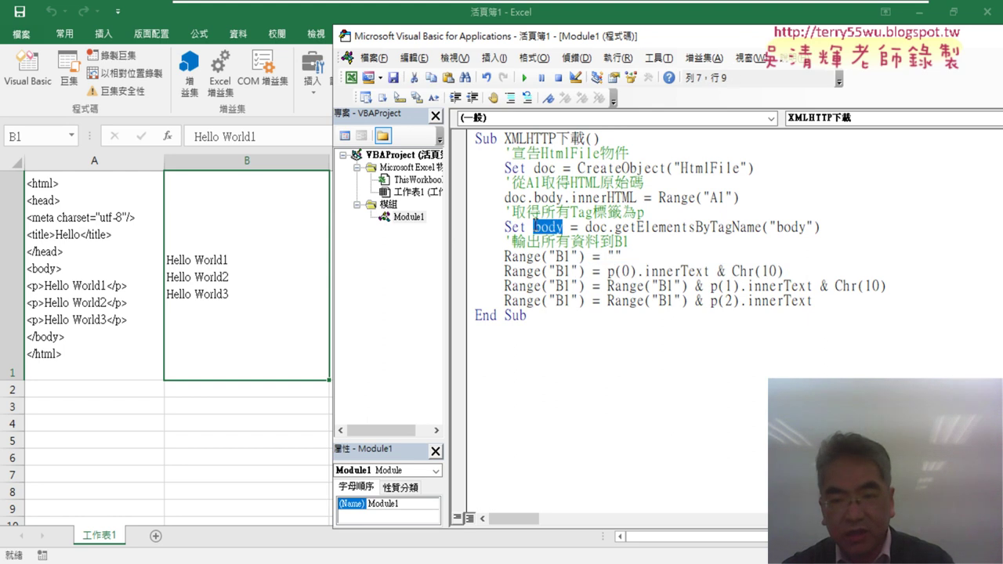
pyautogui.hotkey('ctrl', 'c')
pyautogui.doubleClick(612, 271)
pyautogui.hotkey('ctrl', 'v')
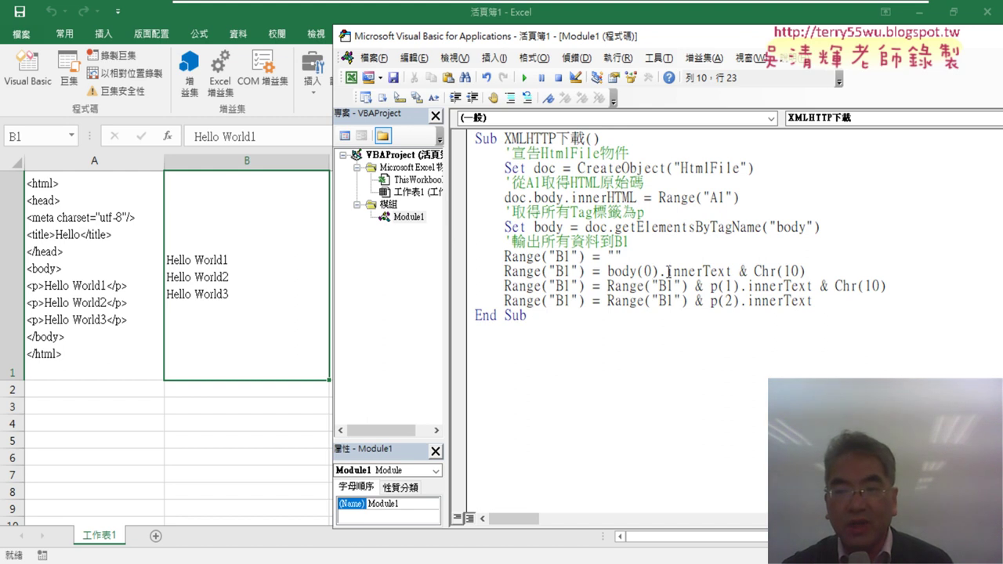
pyautogui.moveTo(739, 271); pyautogui.dragTo(840, 300)
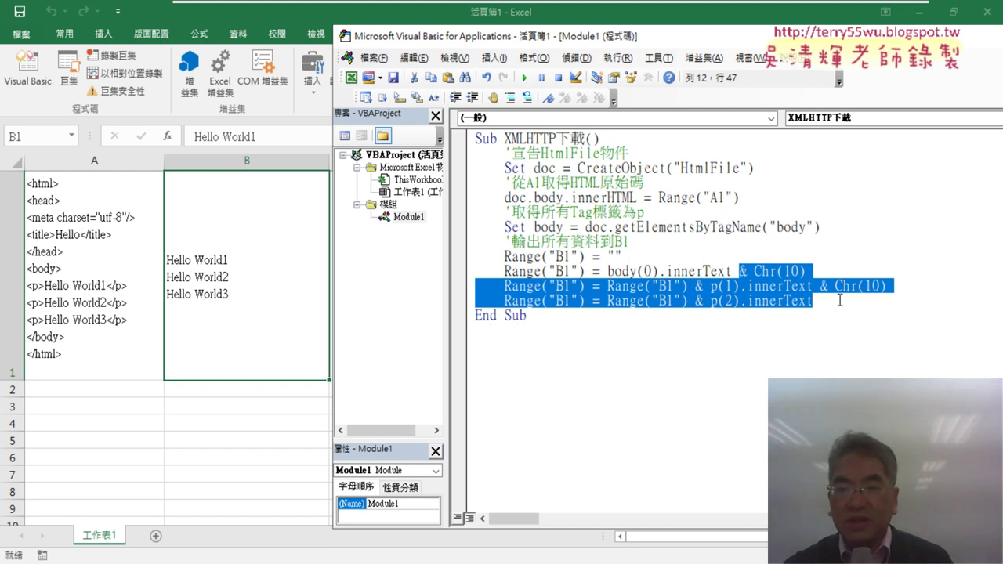
pyautogui.press('Delete')
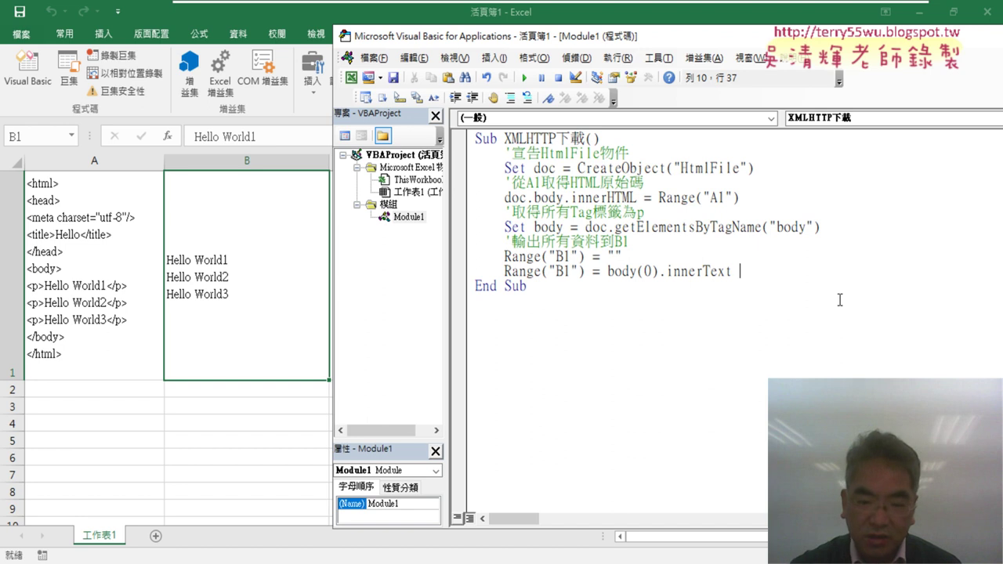
# Clear the old output from cell B1 and return to the macro code.
pyautogui.click(277, 300)
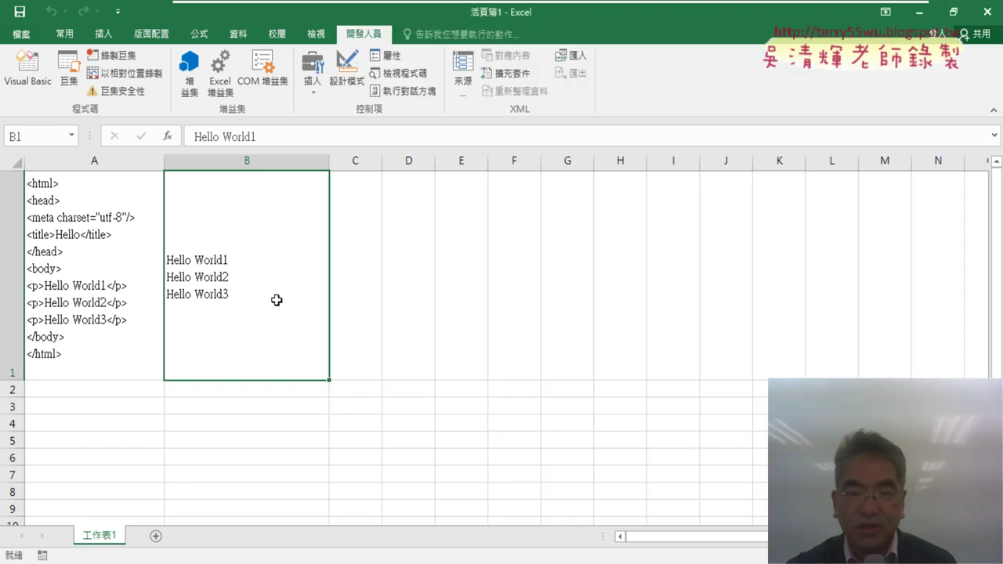
pyautogui.press('Delete')
pyautogui.click(27, 69)
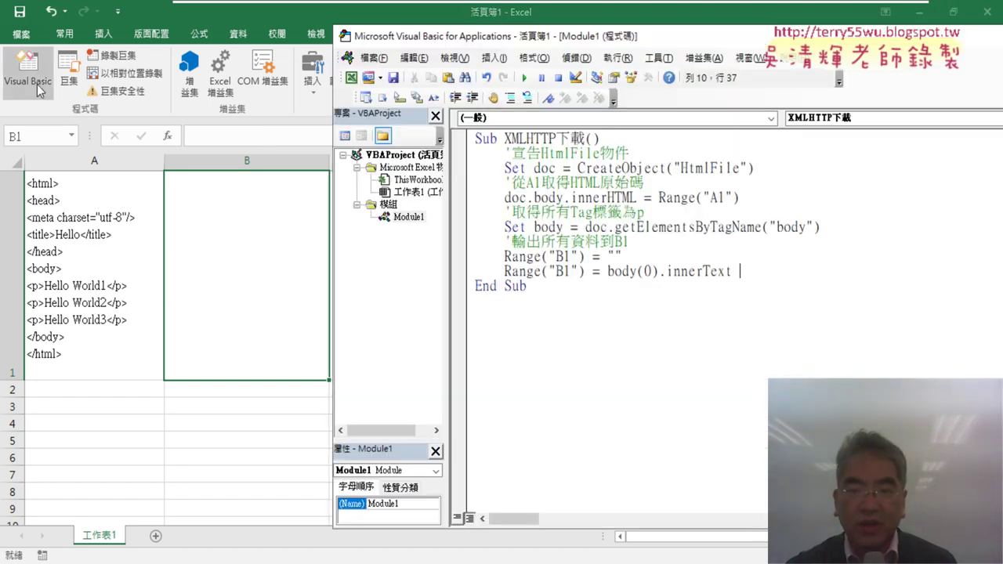
# Run the revised body macro to refill B1, then highlight the body tag and HtmlFile.
pyautogui.moveTo(732, 272); pyautogui.dragTo(607, 272)
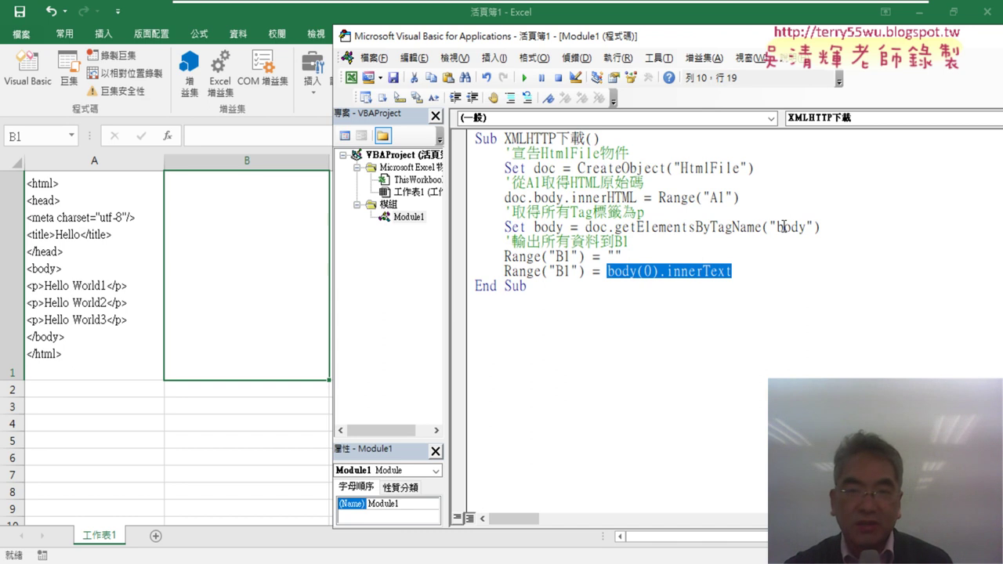
pyautogui.click(687, 272)
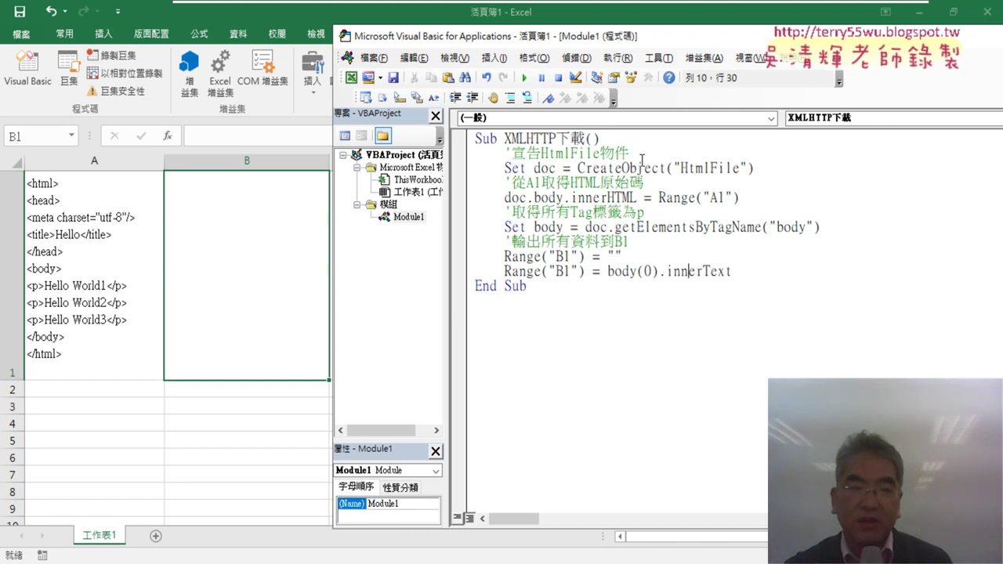
pyautogui.click(524, 78)
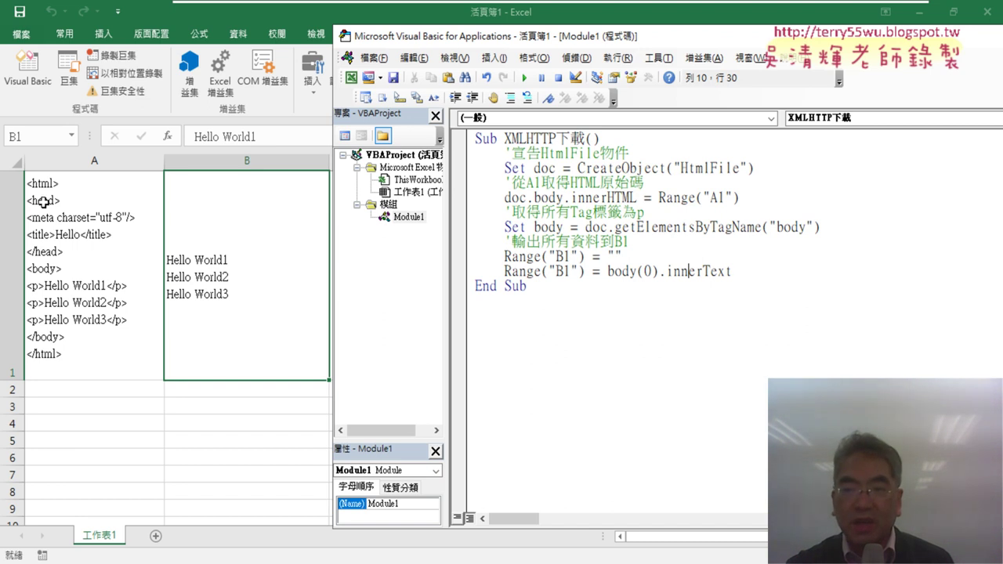
pyautogui.moveTo(807, 227); pyautogui.dragTo(781, 227)
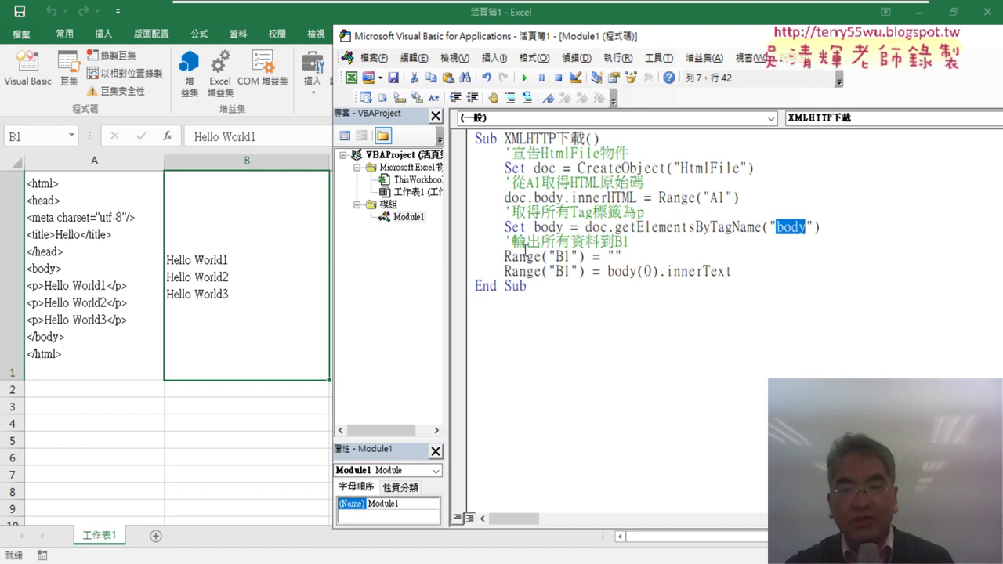
pyautogui.moveTo(681, 169); pyautogui.dragTo(738, 171)
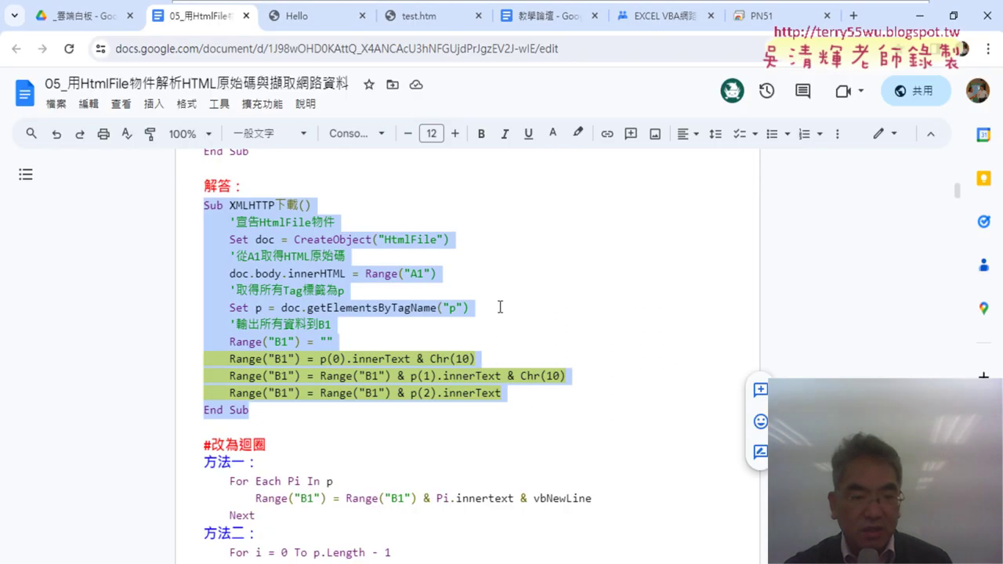
# Scroll to the 範例二 id/class HTML example in Google Docs and select its block.
pyautogui.scroll(-3, 500, 308)
pyautogui.scroll(-1, 499, 307)
pyautogui.scroll(-1, 500, 307)
pyautogui.scroll(-1, 500, 307)
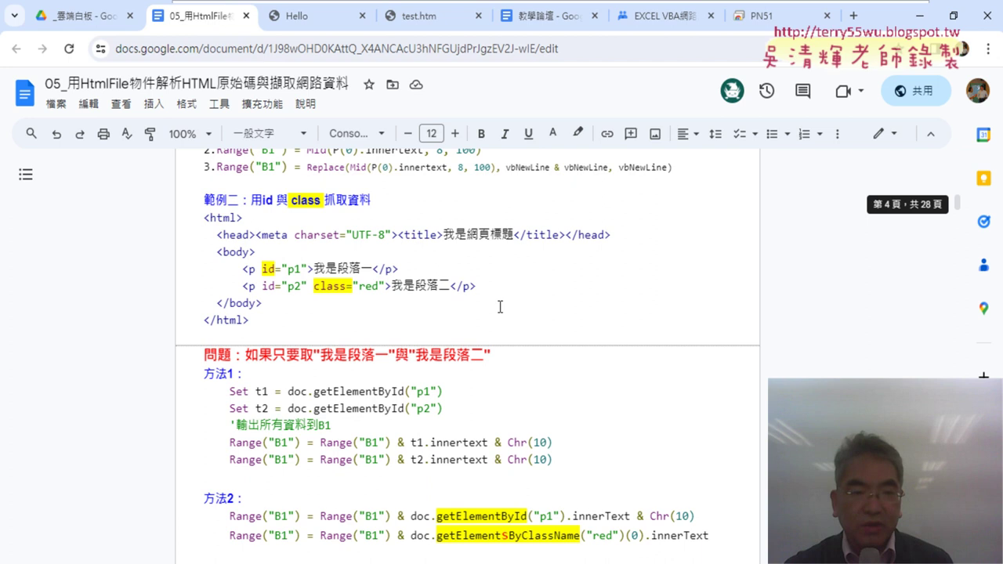
pyautogui.scroll(-1, 500, 307)
pyautogui.scroll(1, 500, 307)
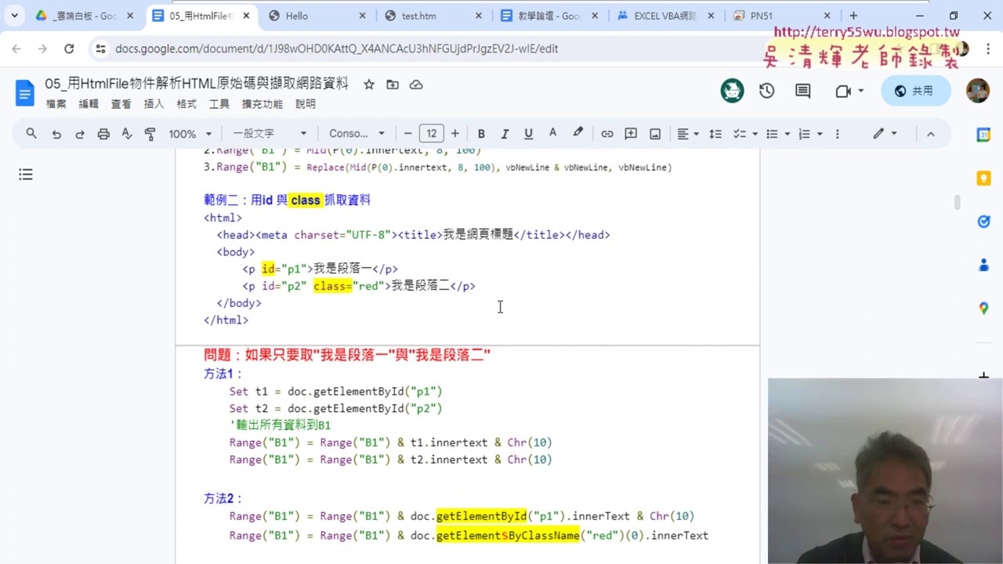
pyautogui.scroll(2, 500, 307)
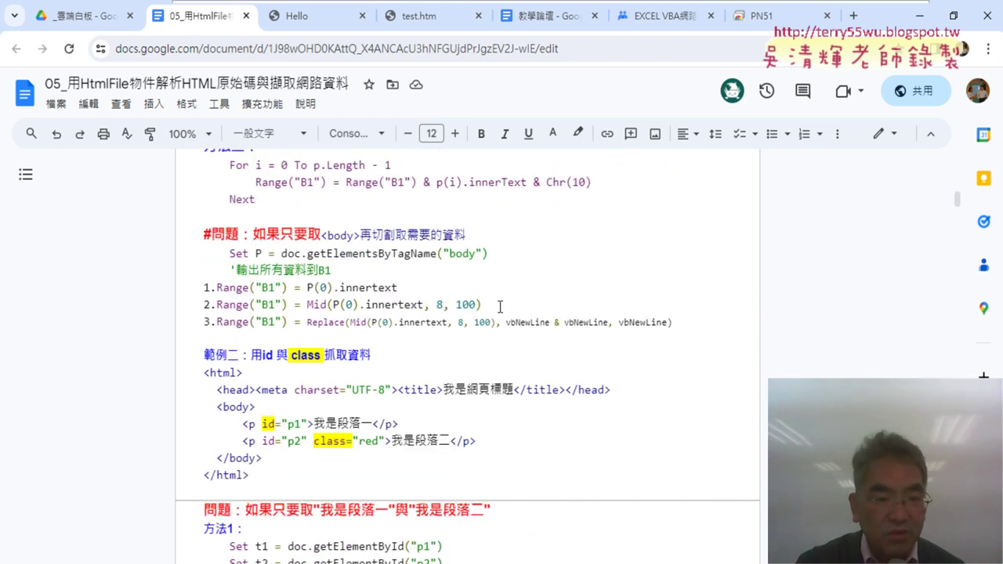
pyautogui.scroll(1, 500, 307)
pyautogui.scroll(1, 499, 307)
pyautogui.scroll(2, 500, 307)
pyautogui.scroll(1, 500, 307)
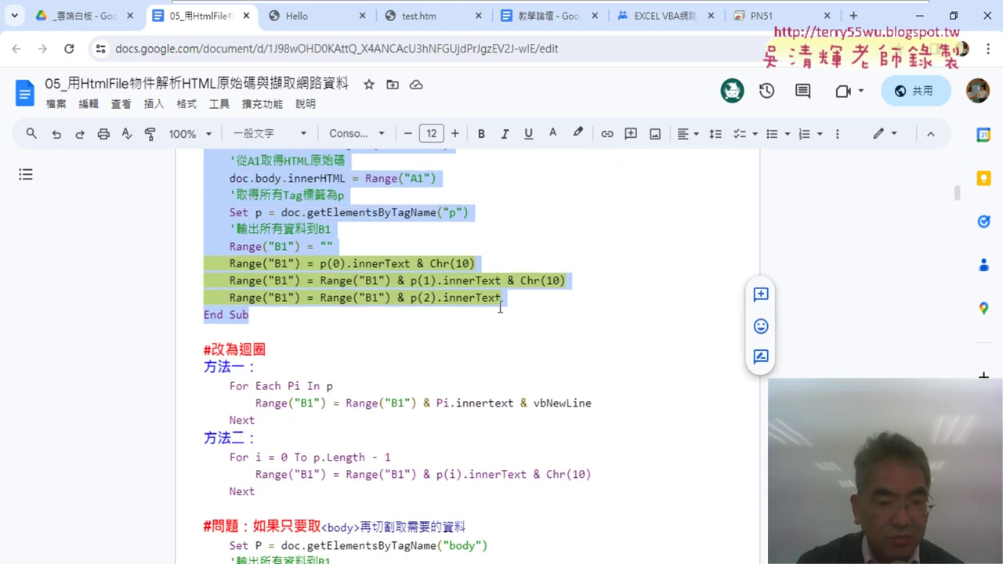
pyautogui.scroll(-2, 500, 308)
pyautogui.scroll(-2, 499, 307)
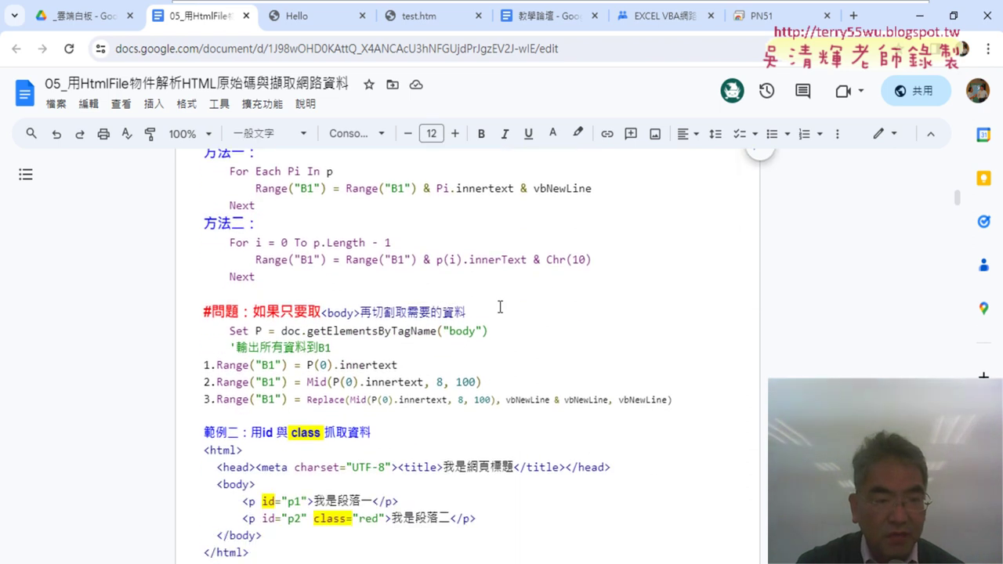
pyautogui.scroll(-3, 500, 307)
pyautogui.scroll(-1, 502, 307)
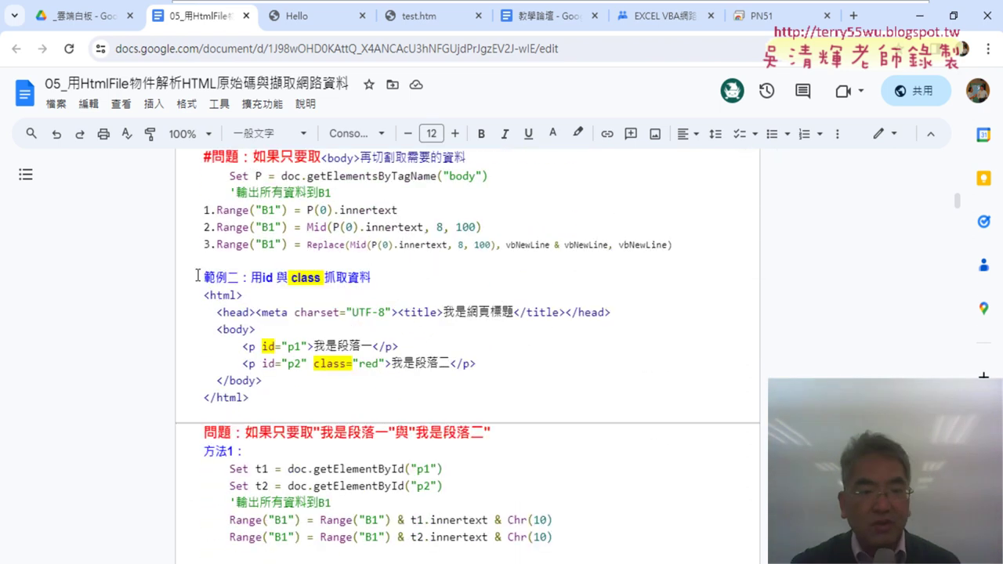
pyautogui.moveTo(203, 277); pyautogui.dragTo(380, 283)
pyautogui.scroll(-2, 416, 289)
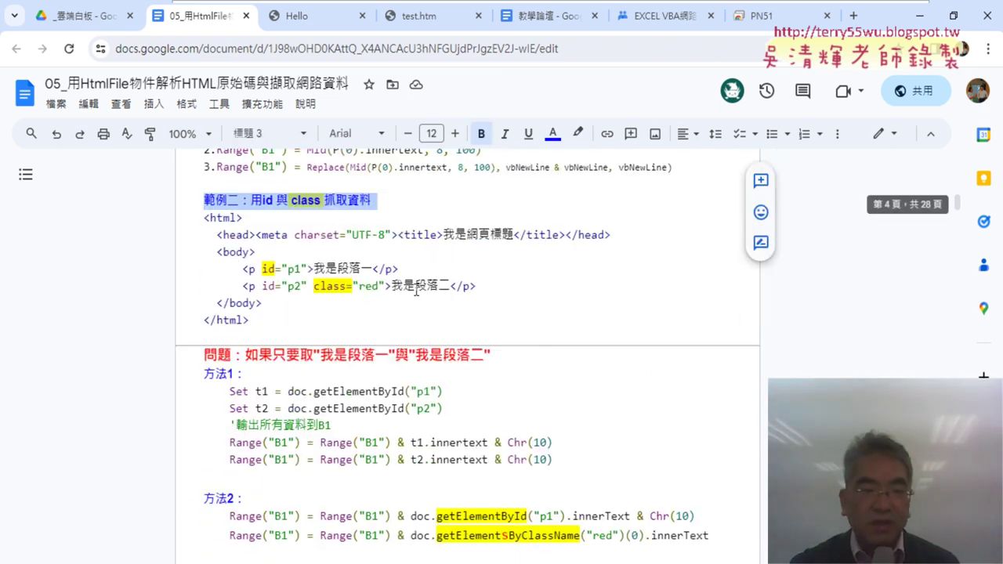
pyautogui.moveTo(251, 320); pyautogui.dragTo(204, 218)
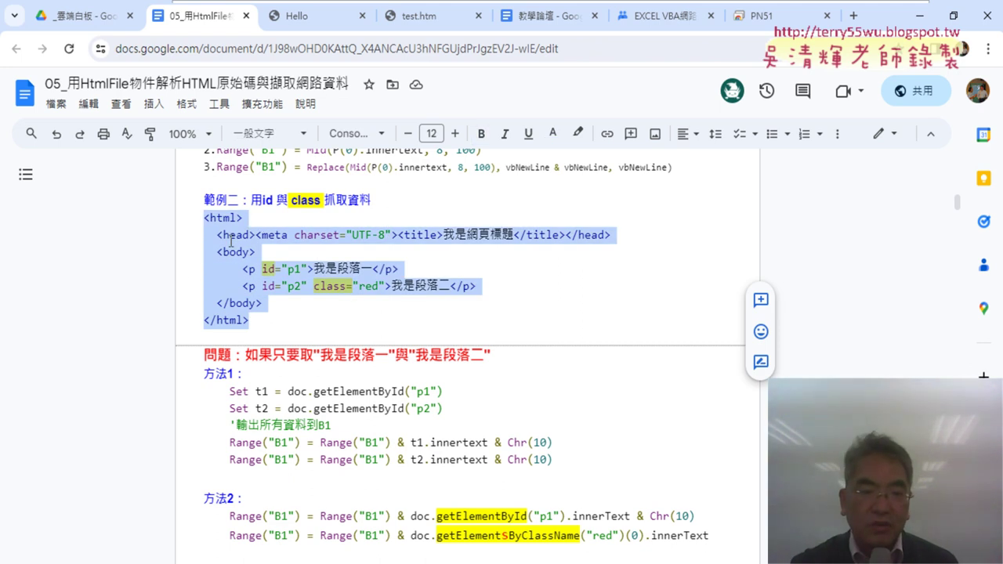
pyautogui.click(361, 268)
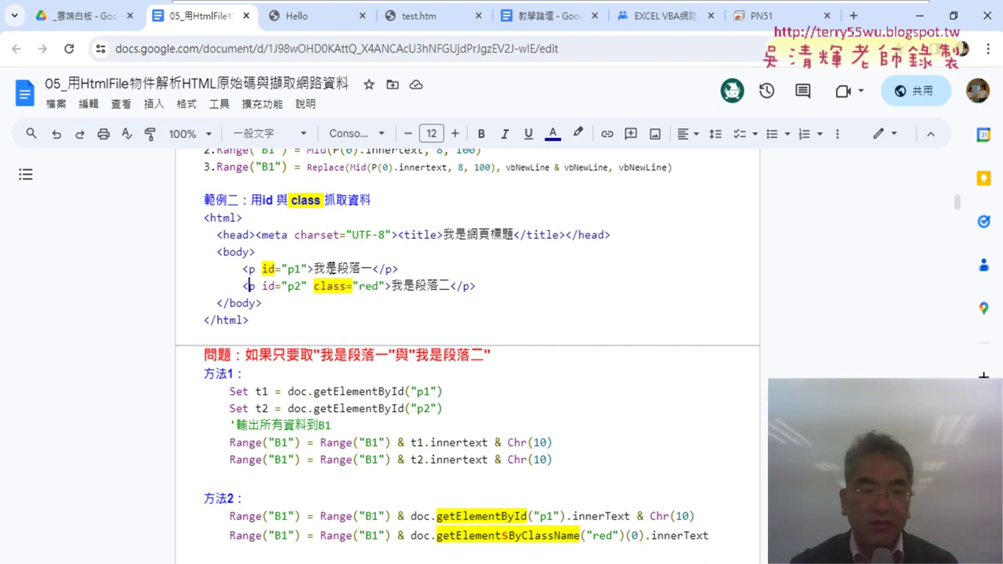
# Point out id="p1" and class="red", select the whole example HTML, and switch to Excel.
pyautogui.moveTo(261, 269); pyautogui.dragTo(311, 269)
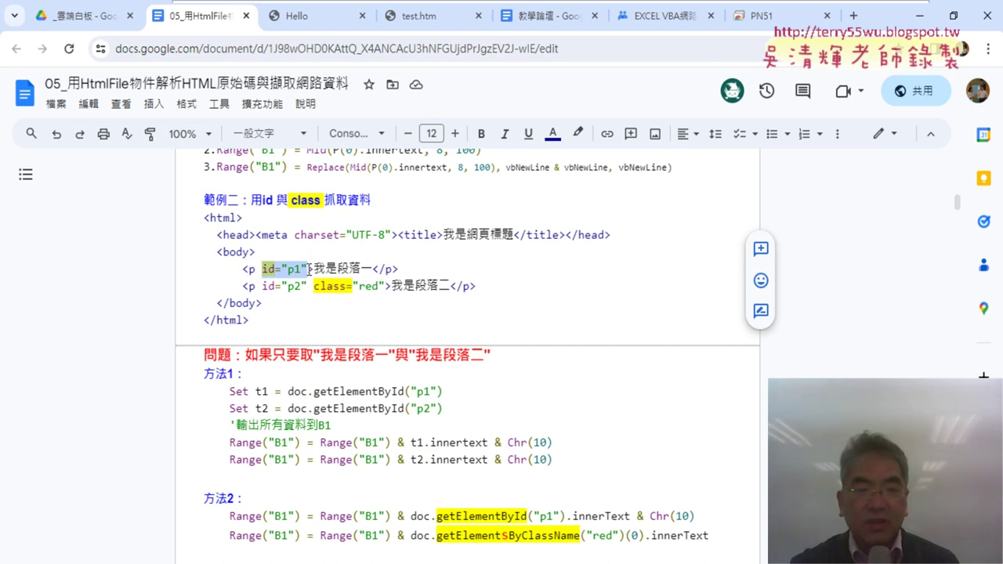
pyautogui.moveTo(313, 286); pyautogui.dragTo(386, 286)
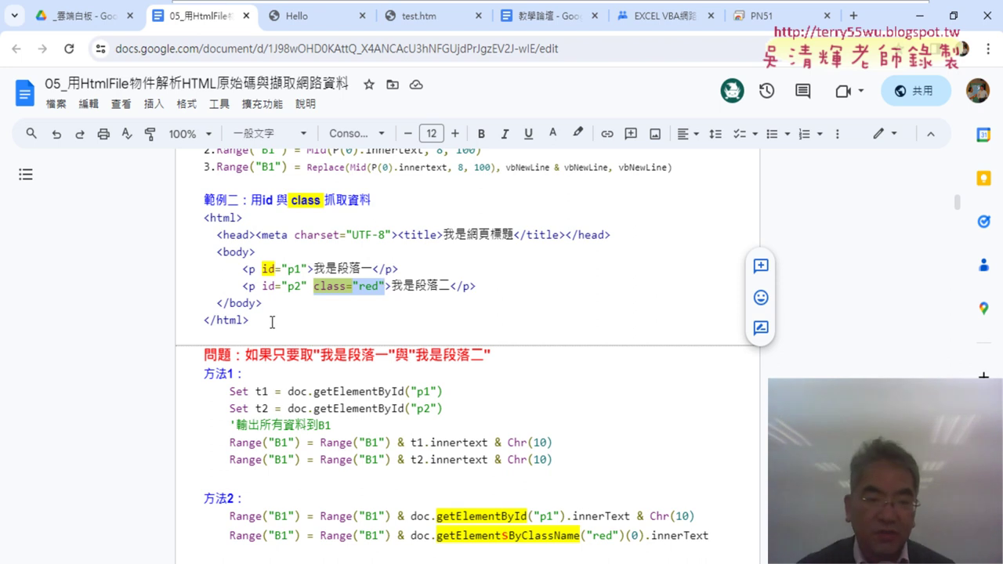
pyautogui.moveTo(274, 324); pyautogui.dragTo(200, 215)
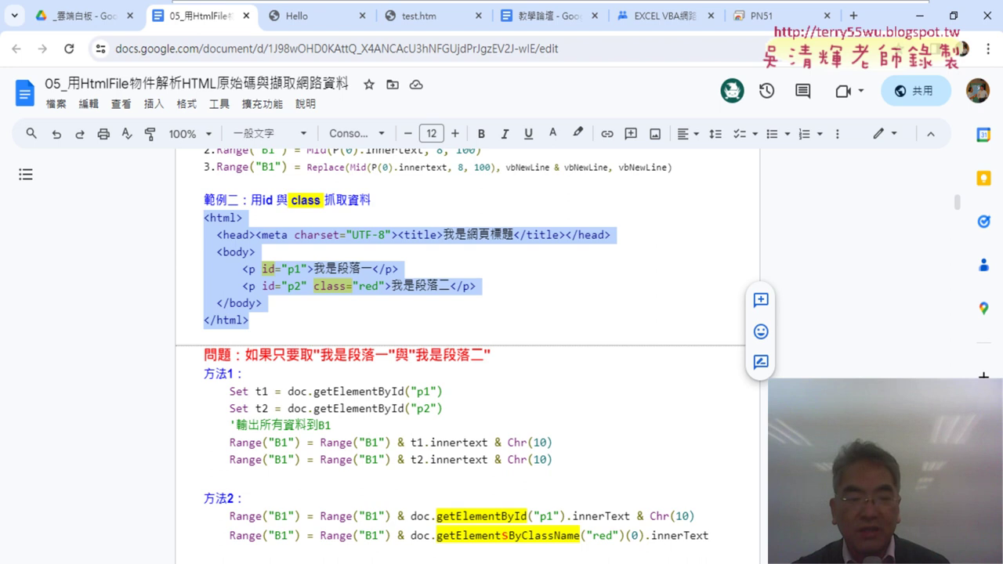
pyautogui.hotkey('alt', 'Tab')
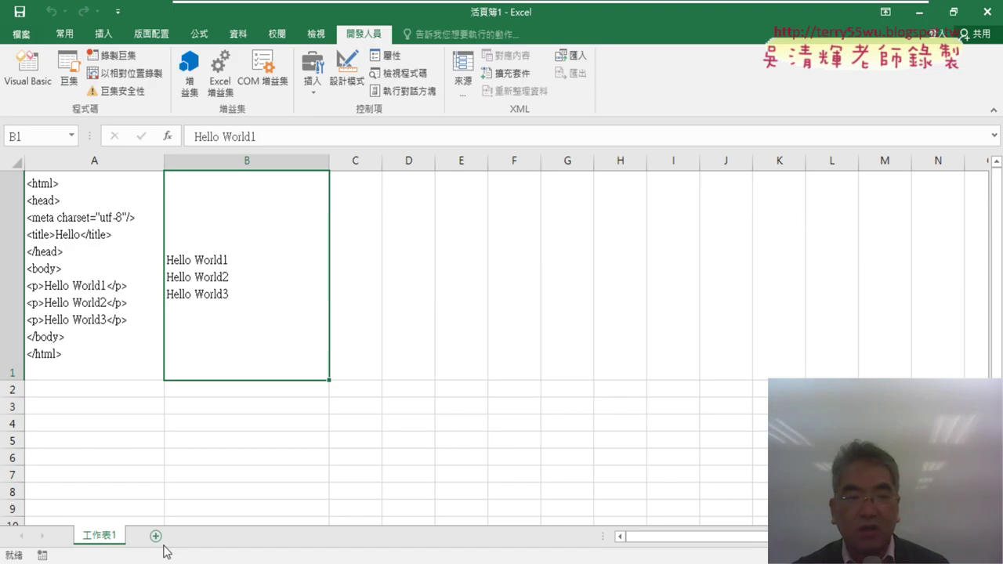
# Add sheet 工作表2, enlarge column A and row 1, and paste the 範例二 HTML into A1.
pyautogui.click(156, 539)
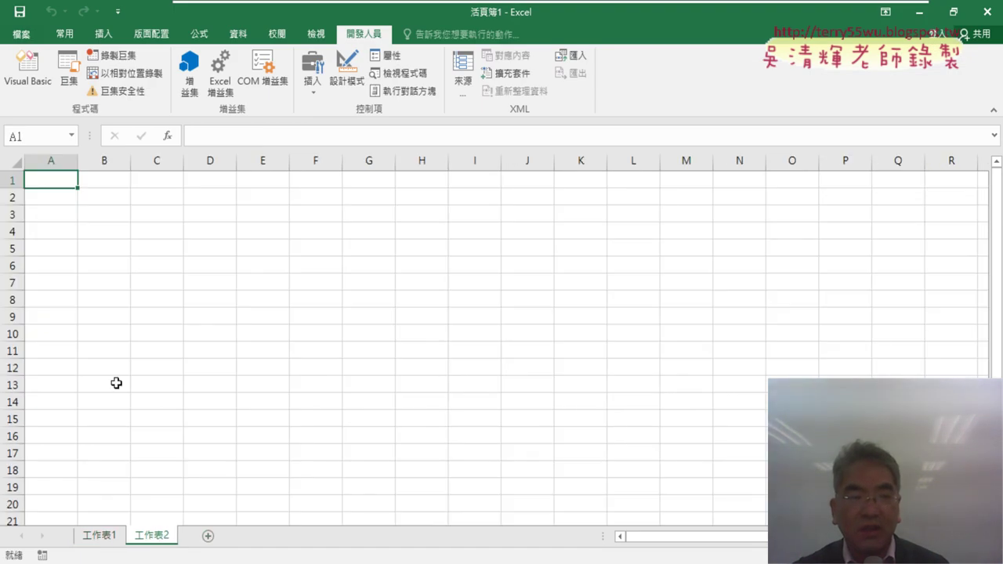
pyautogui.moveTo(78, 160); pyautogui.dragTo(211, 174)
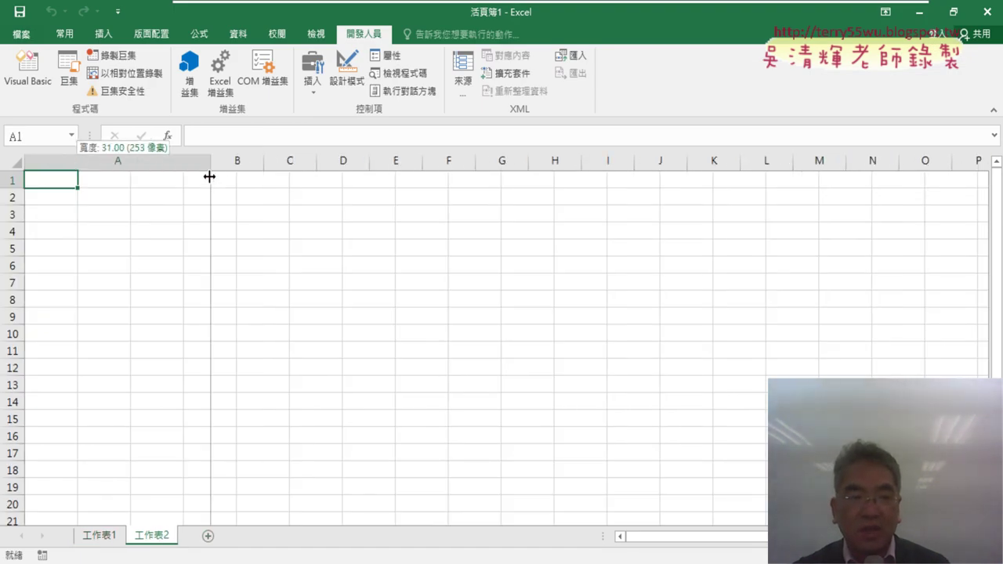
pyautogui.moveTo(12, 186); pyautogui.dragTo(12, 368)
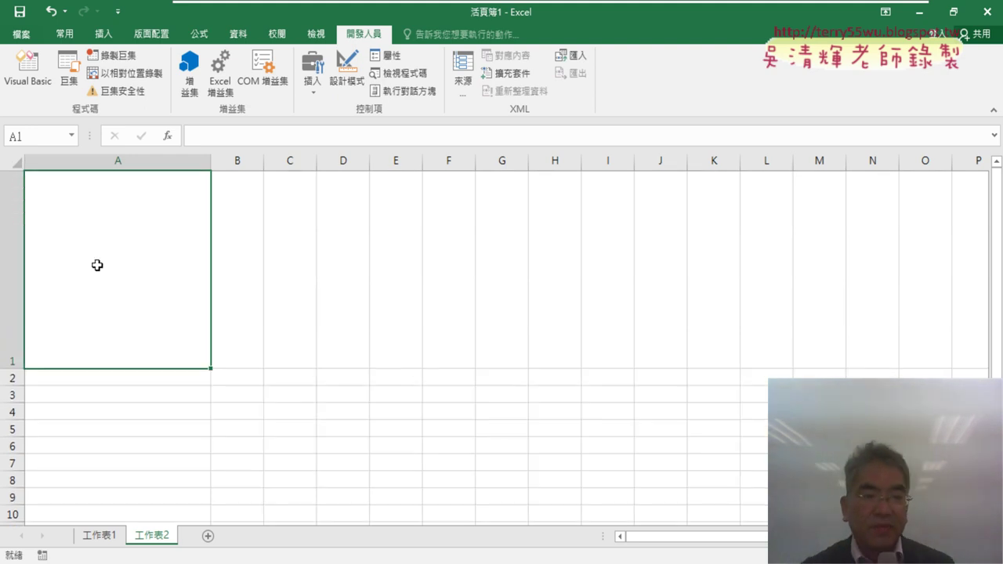
pyautogui.doubleClick(98, 264)
pyautogui.hotkey('ctrl', 'v')
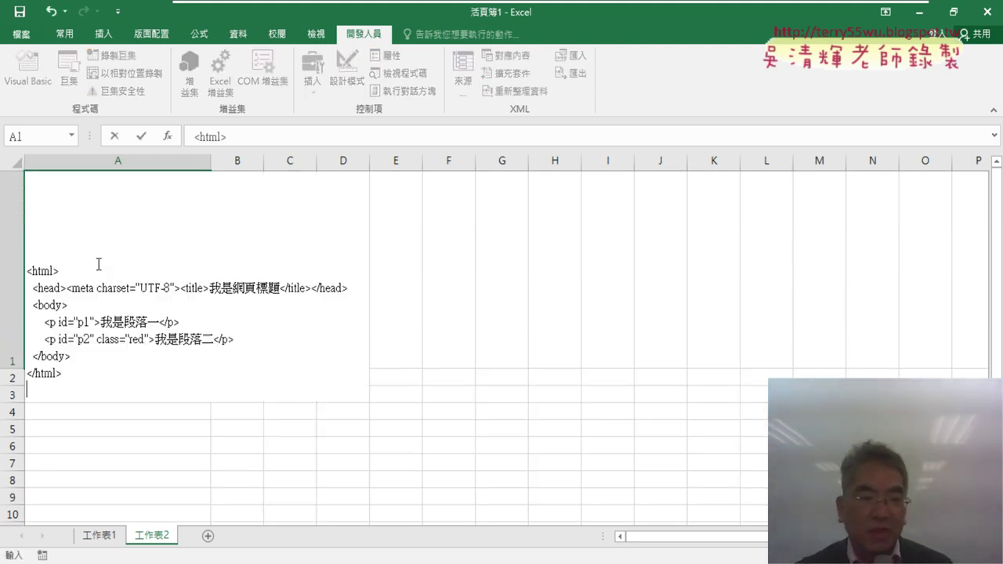
pyautogui.click(501, 315)
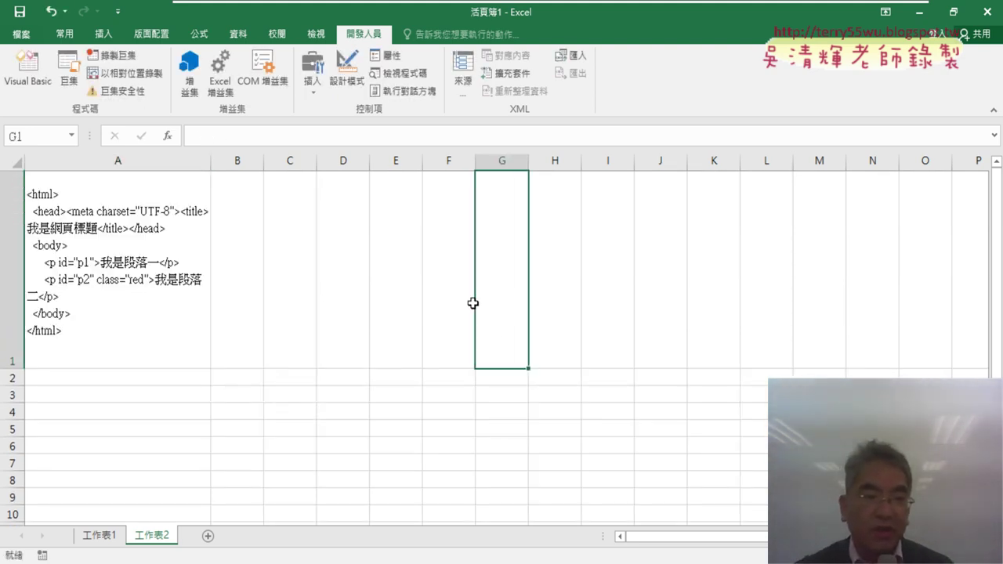
# Widen columns A and B further and select B1 for the output.
pyautogui.moveTo(209, 156); pyautogui.dragTo(341, 157)
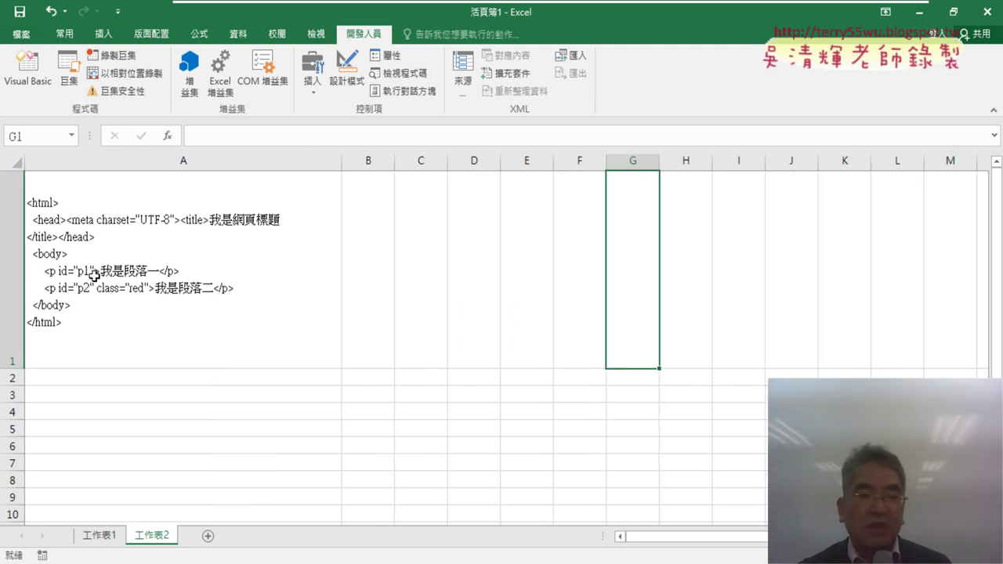
pyautogui.click(94, 276)
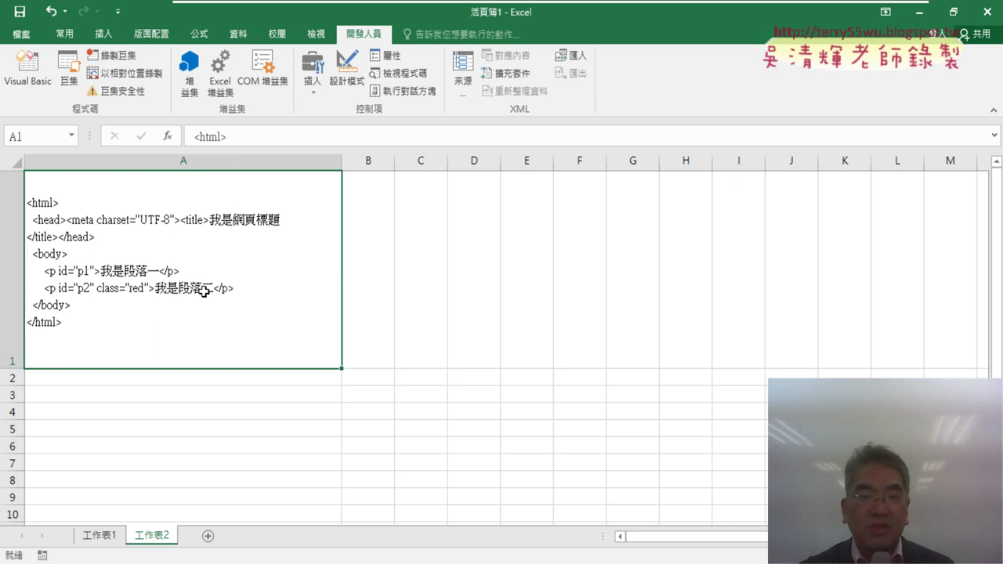
pyautogui.moveTo(394, 160); pyautogui.dragTo(550, 161)
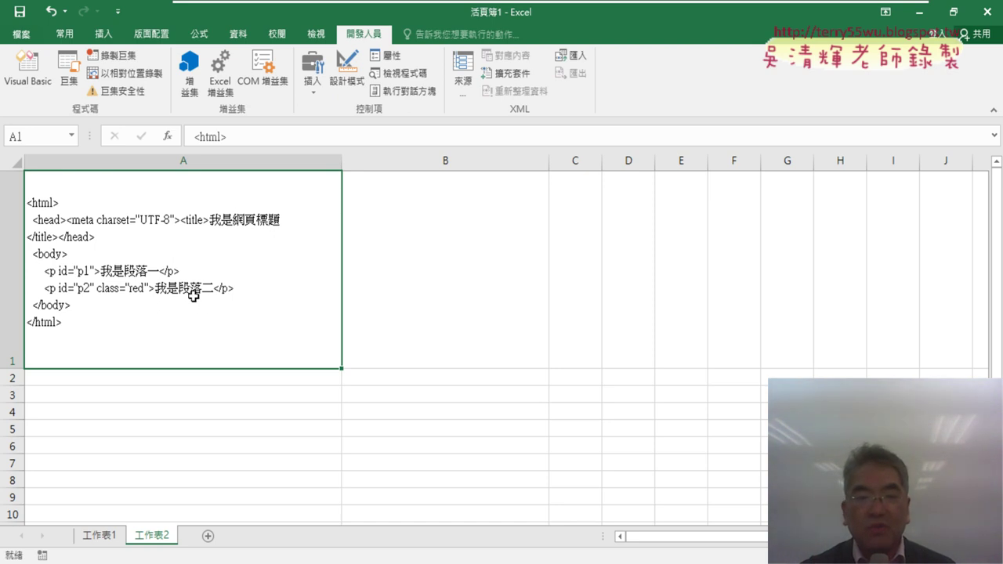
pyautogui.click(392, 285)
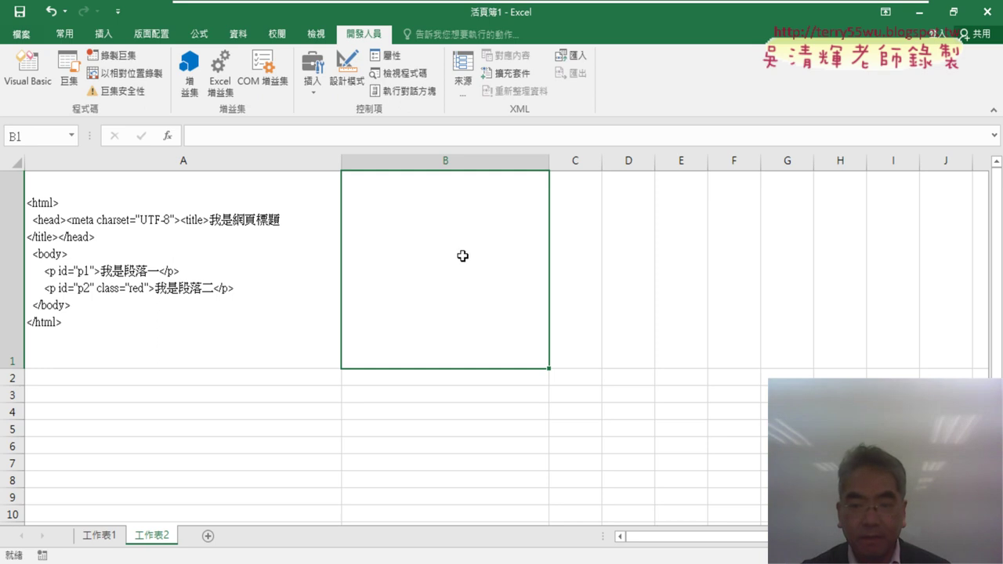
pyautogui.moveTo(534, 7)
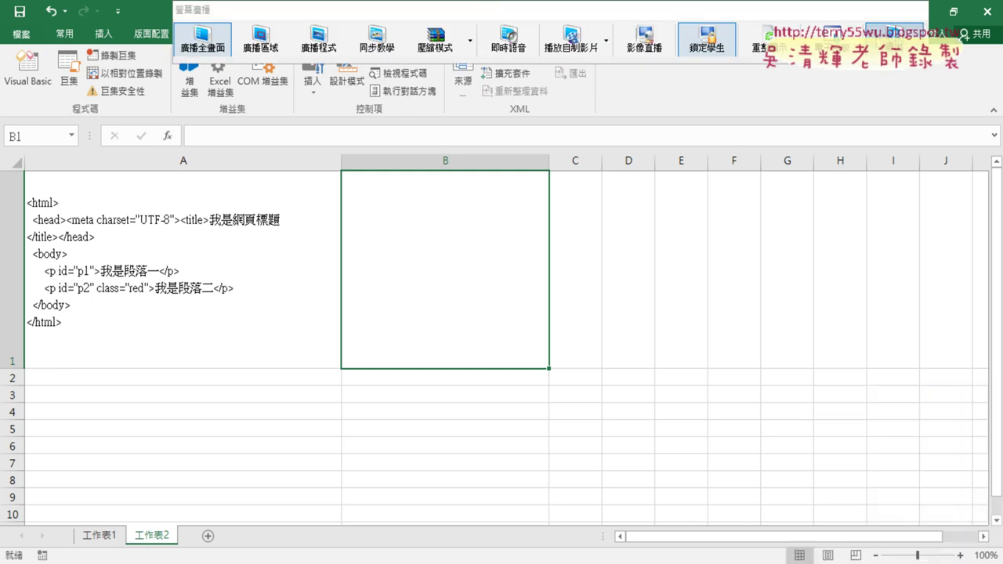